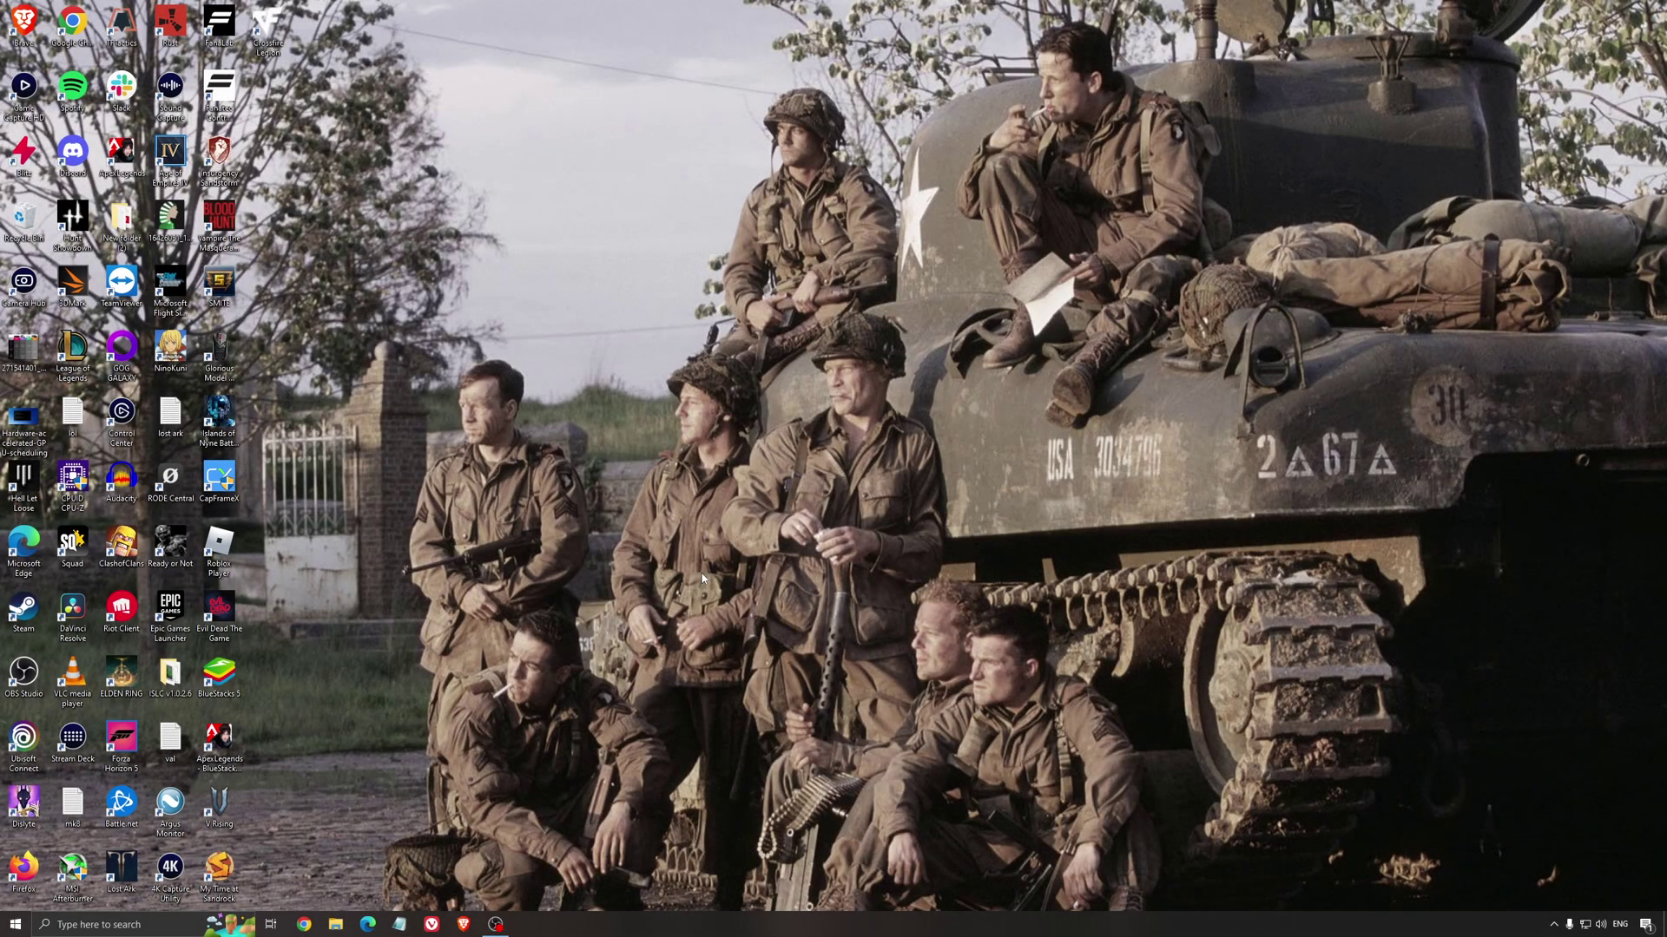
Search Windows for "game mode", review the Game Mode, Xbox Game Bar and Captures settings, and close Settings.
left_click(146, 925)
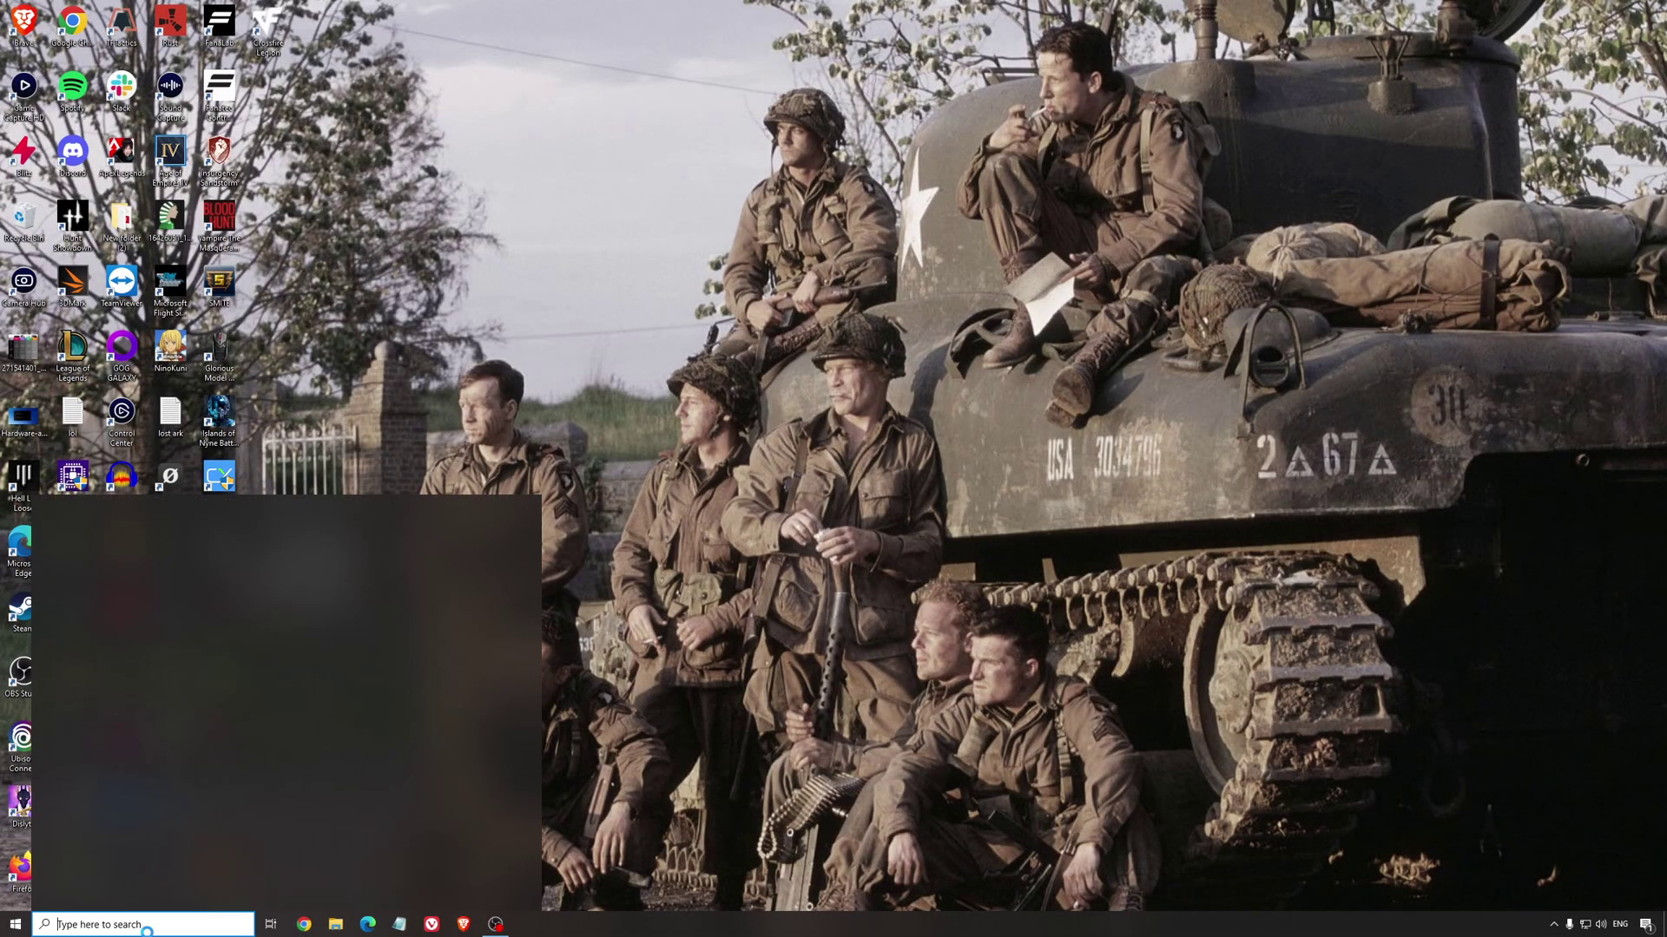
type("game mode")
key("Return")
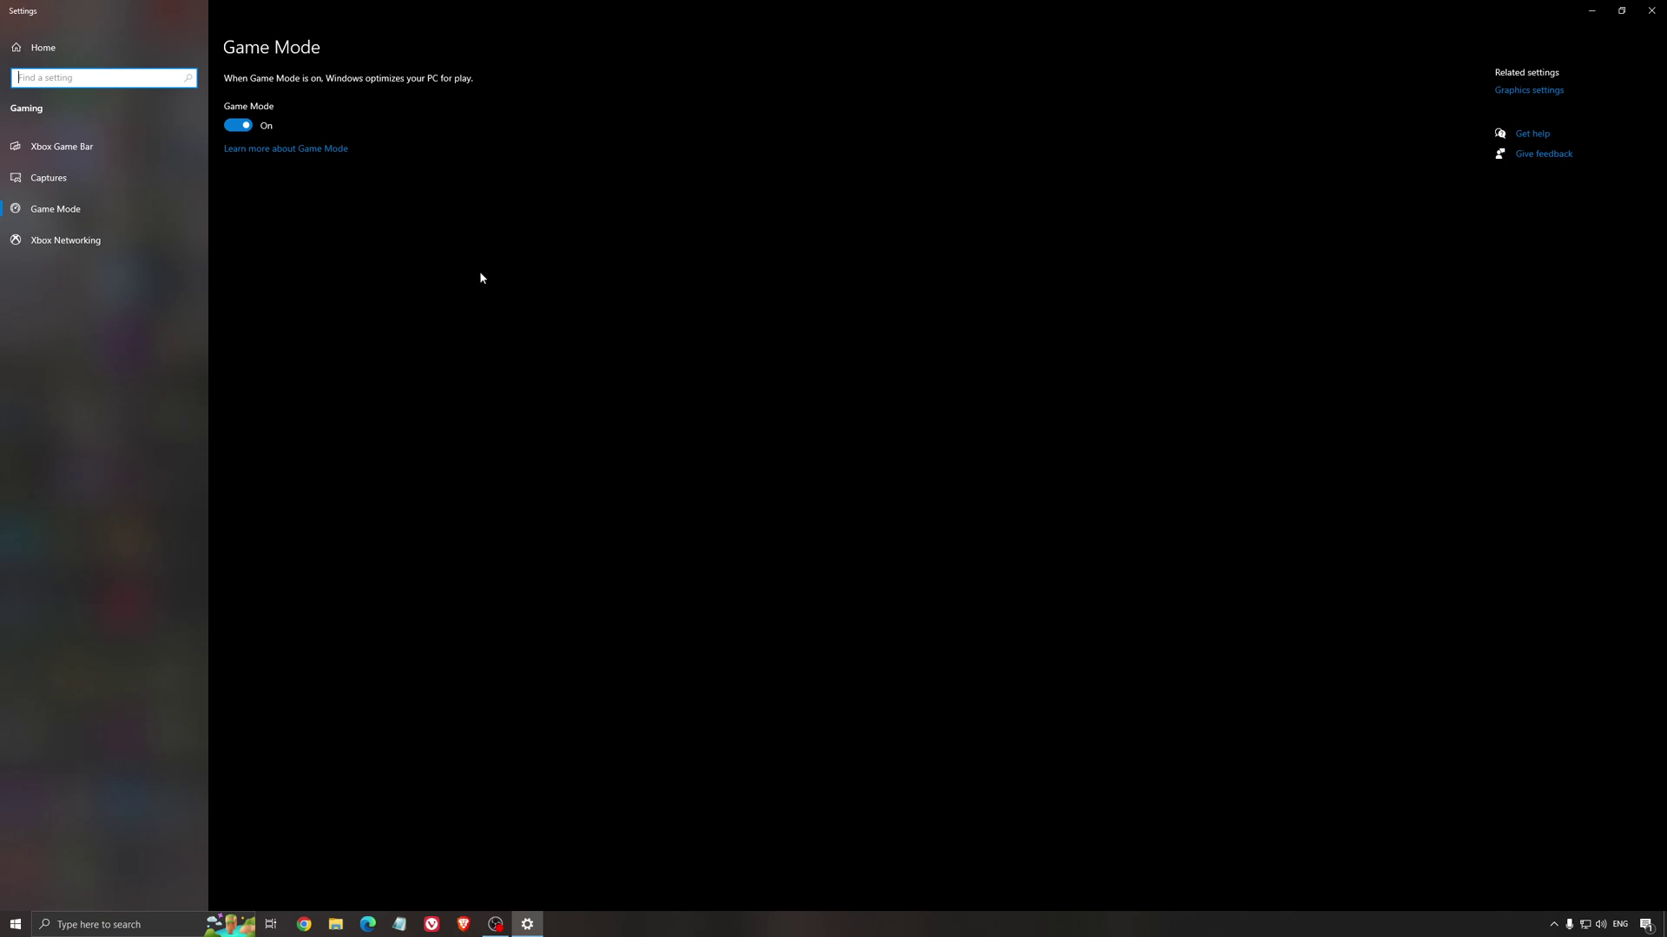
left_click(100, 148)
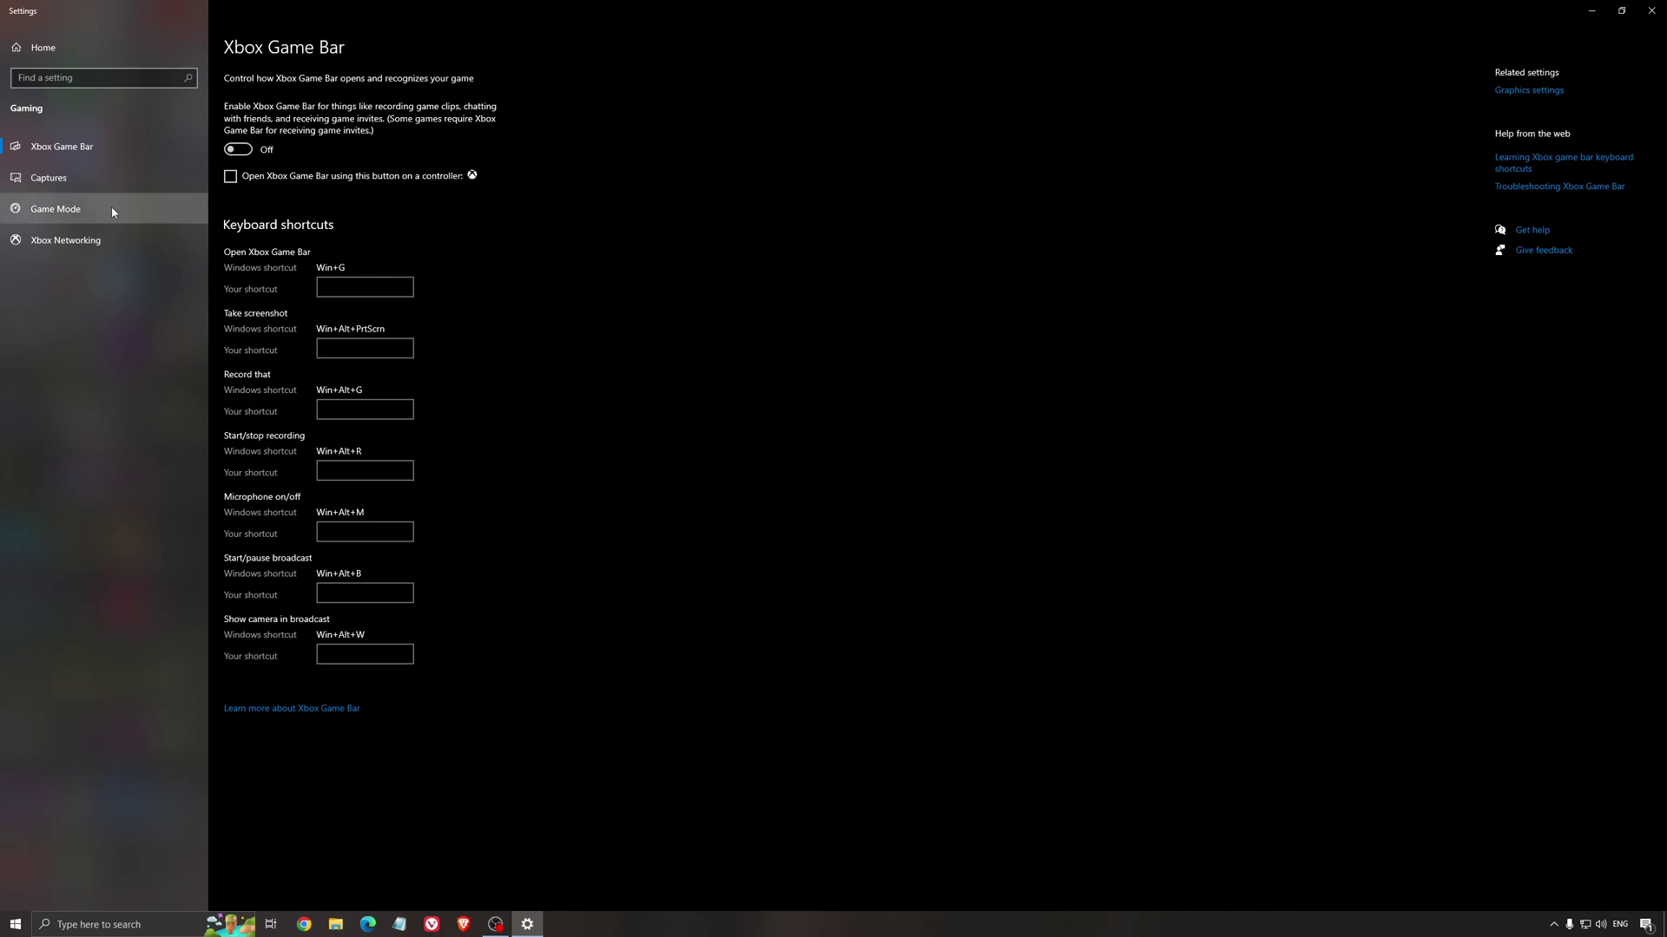
left_click(79, 178)
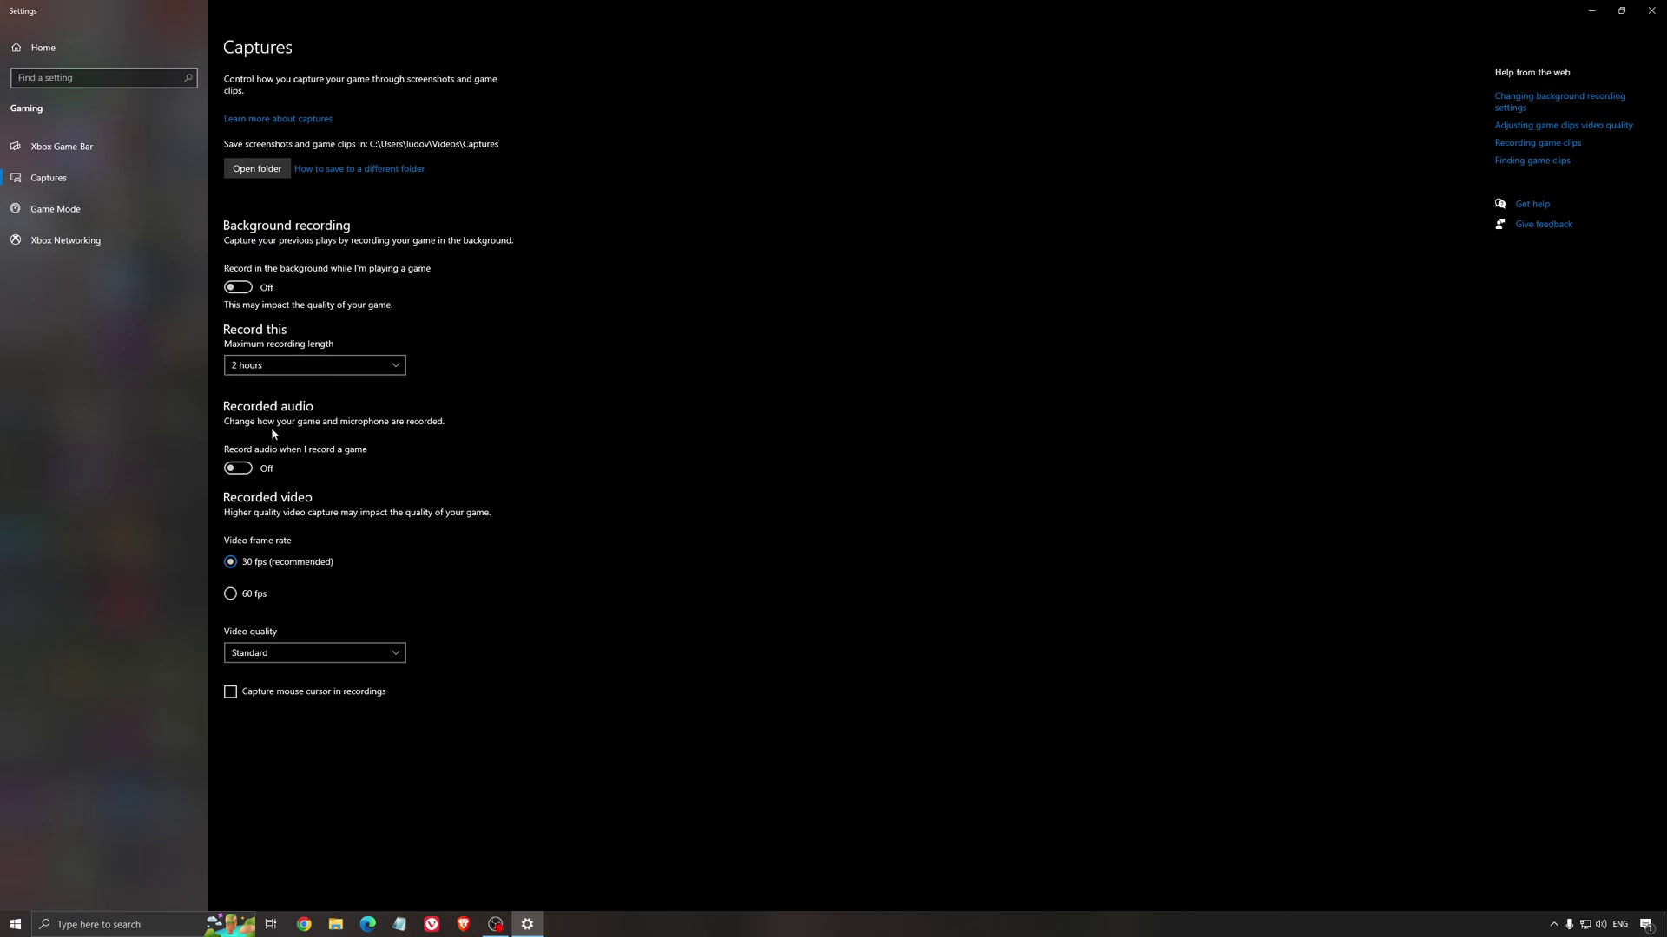
left_click(1660, 7)
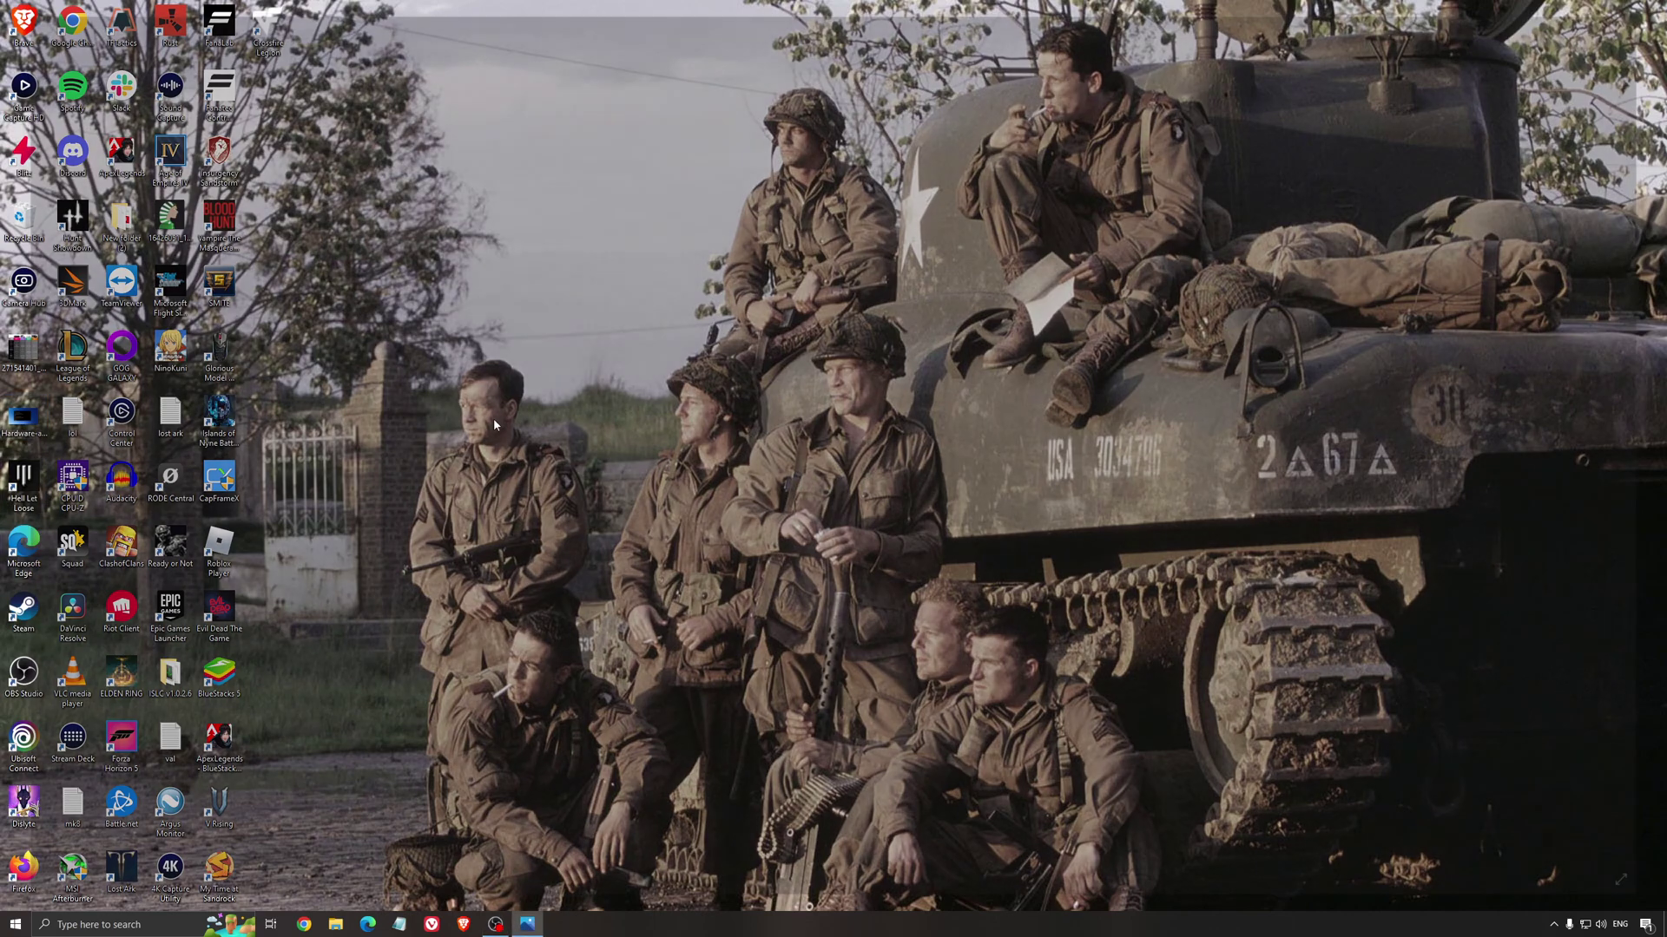
View the Hardware-accelerated-GPU-scheduling.jpg image of the graphics settings and close Photos.
key("alt+Tab")
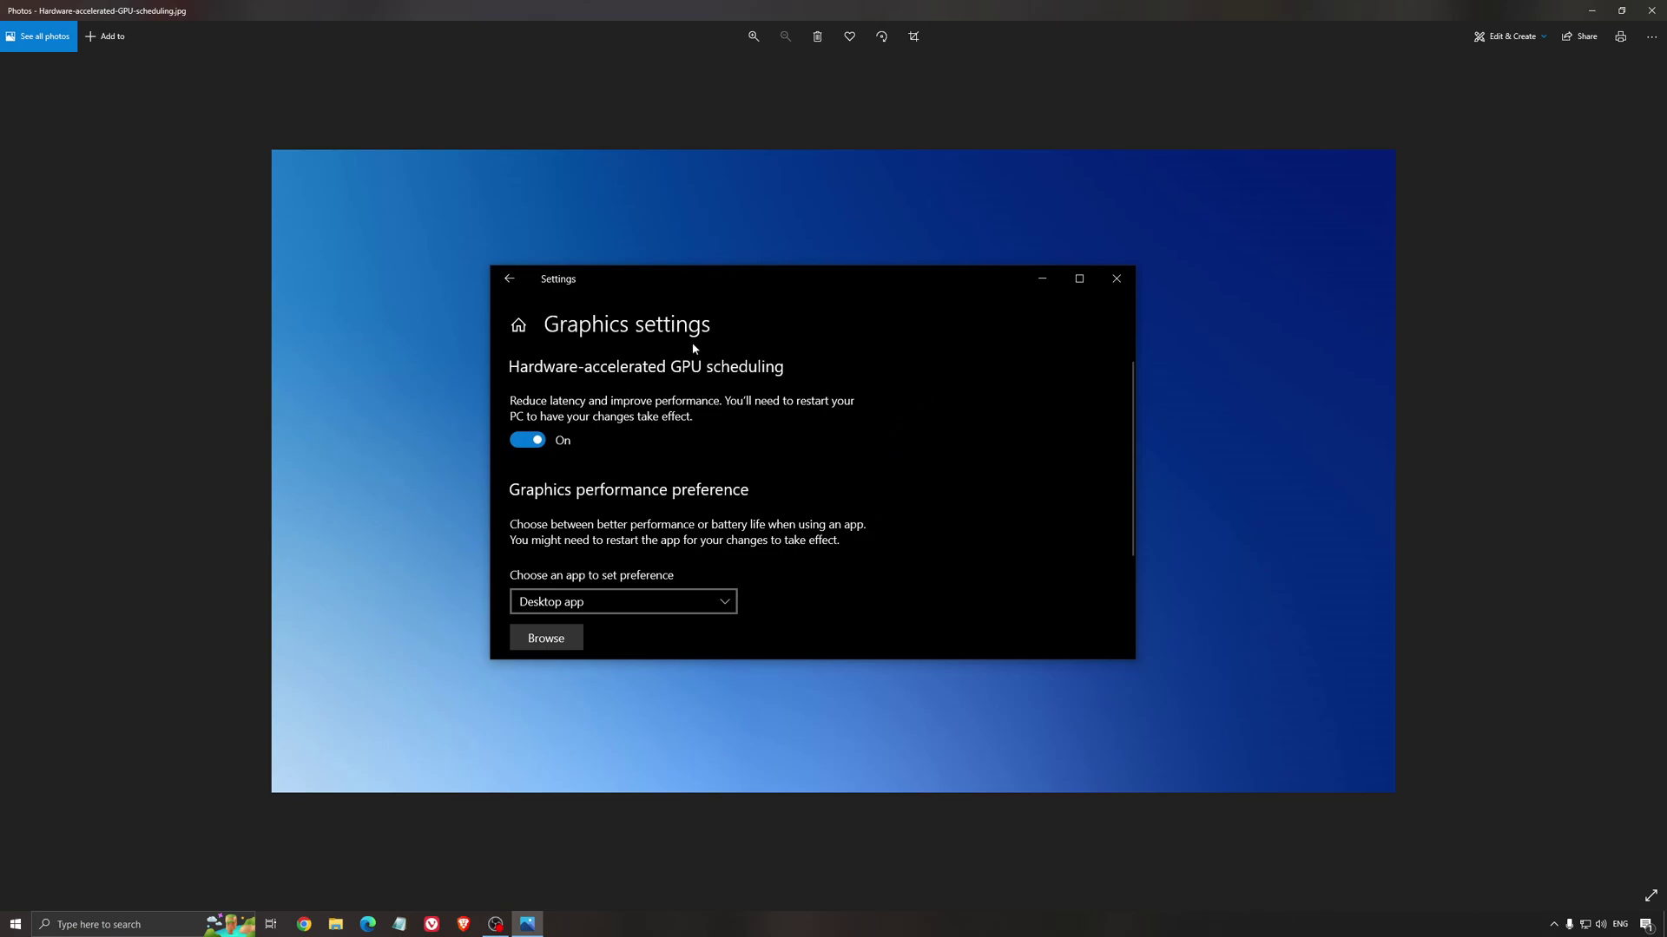
left_click(1651, 10)
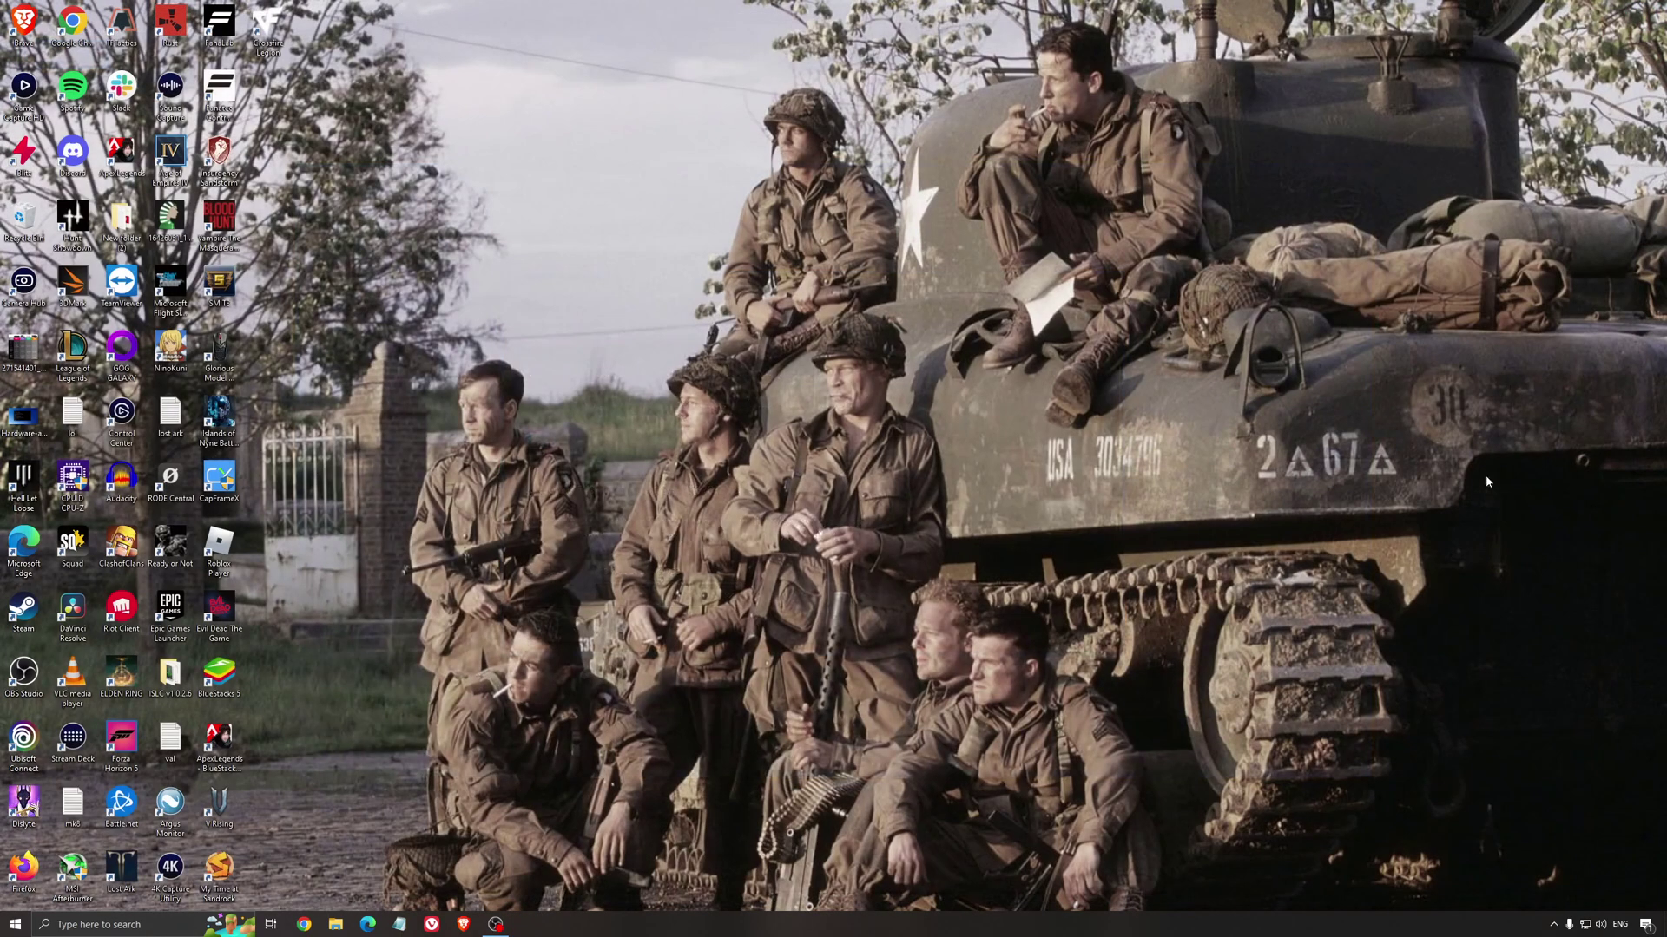
Open AMD Software and check the installed graphics driver version and its update status.
left_click(1553, 925)
left_click(1567, 875)
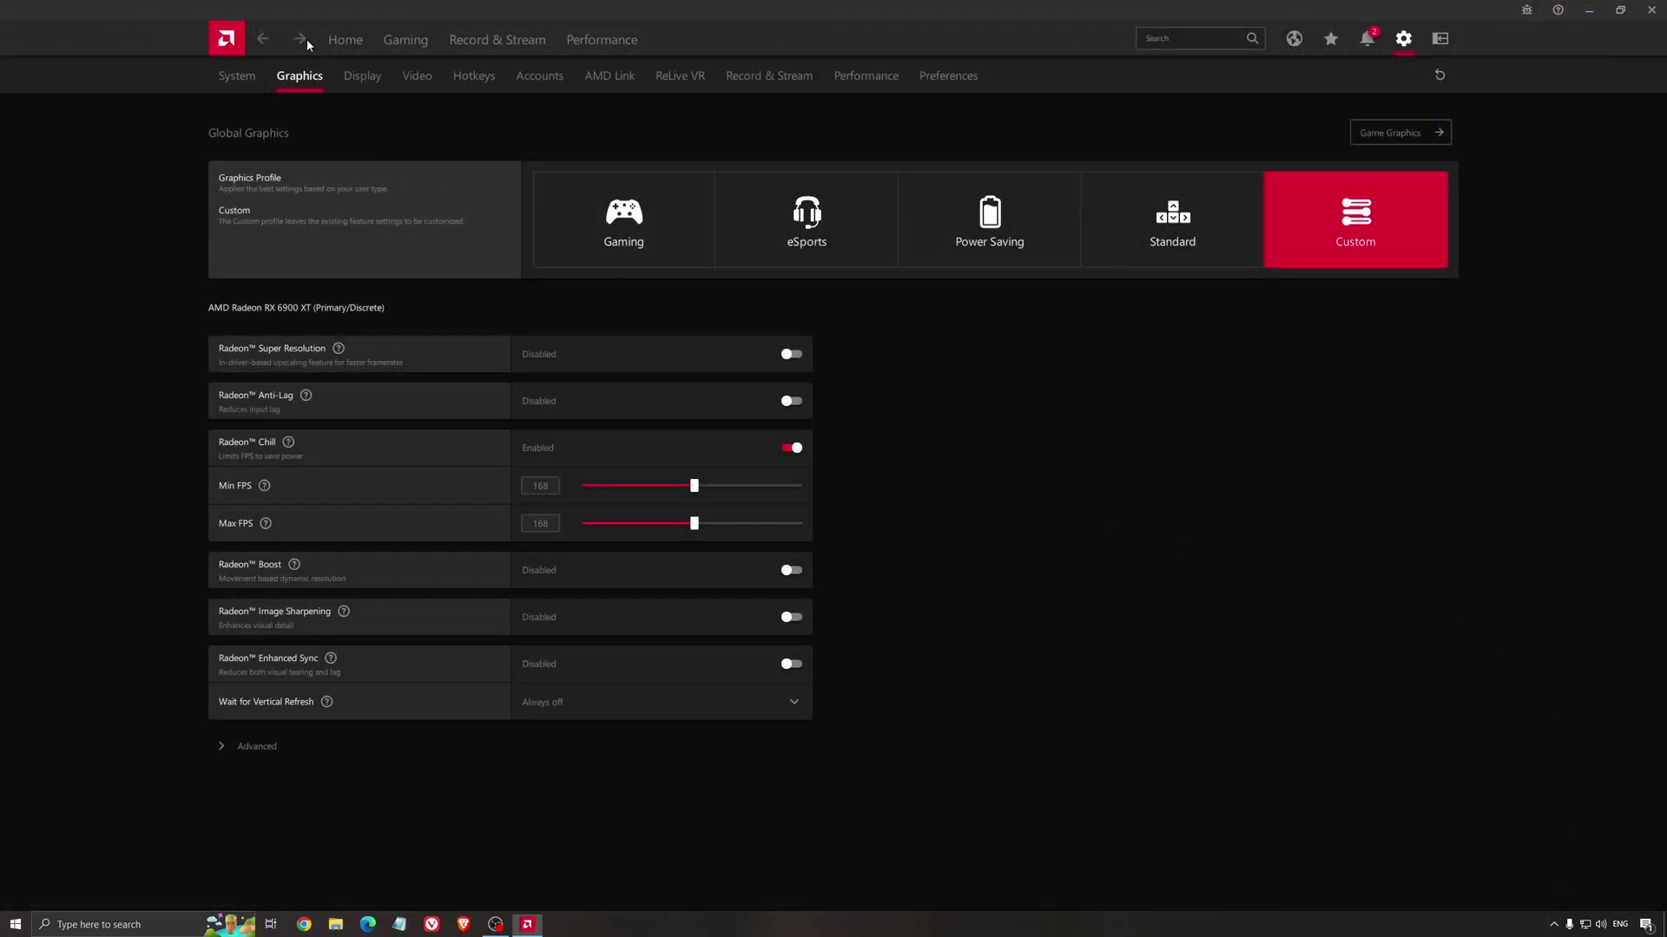
left_click(347, 40)
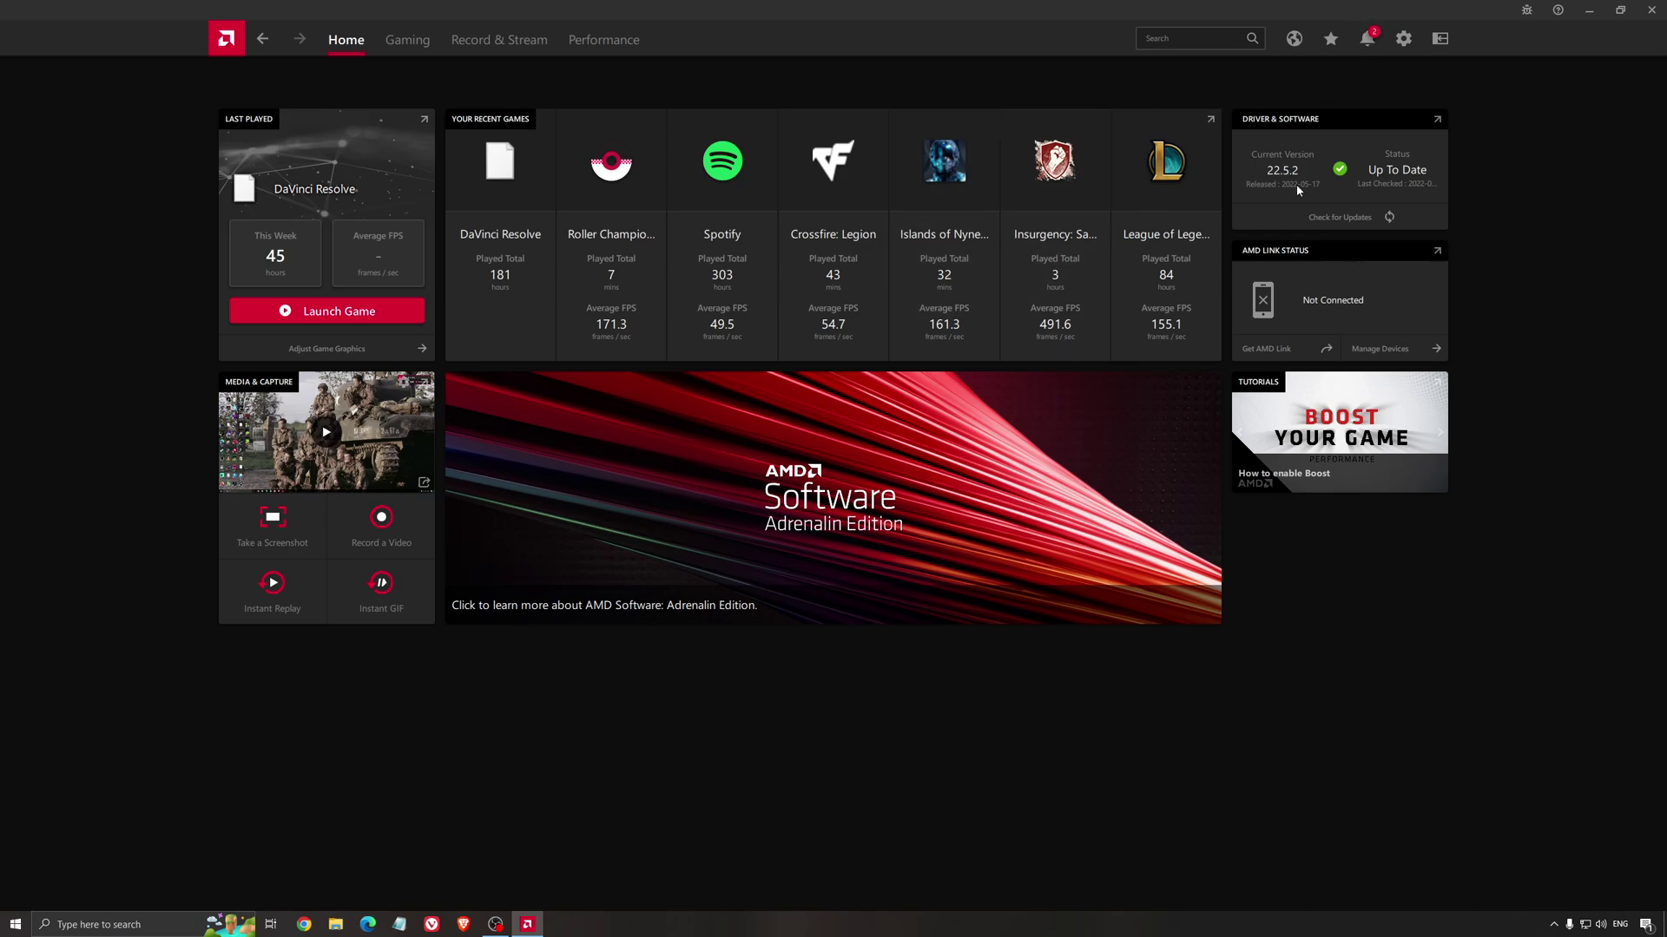
left_click(1334, 225)
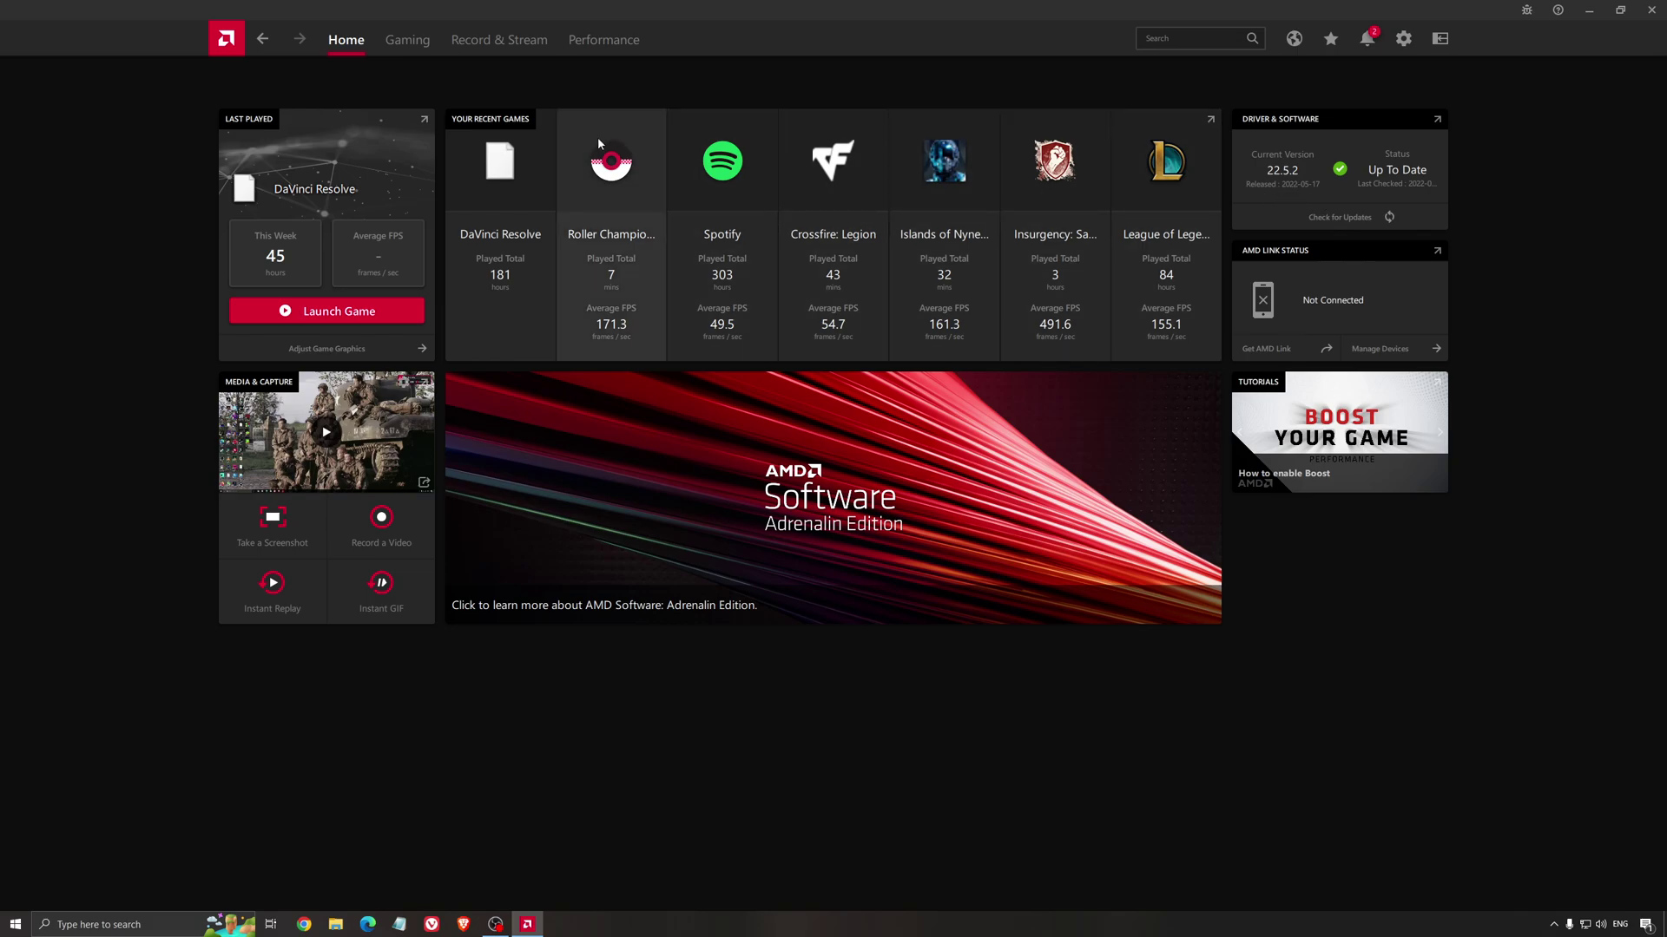
Review the Global Graphics settings for the Radeon graphics card, then close AMD Software.
left_click(417, 44)
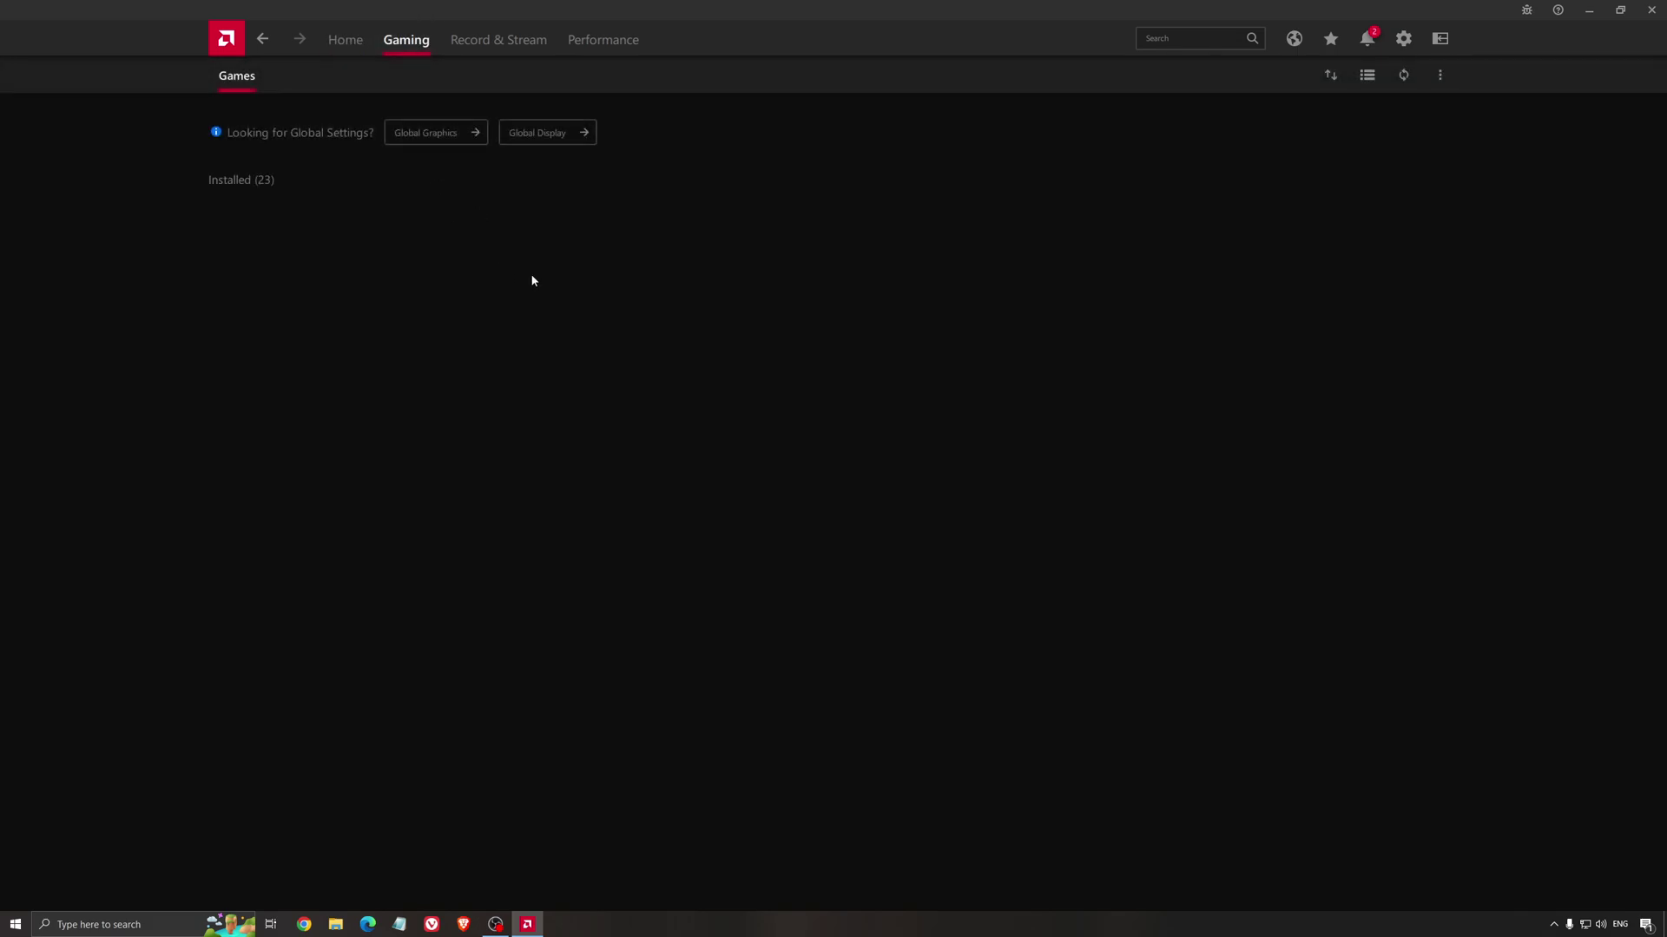
left_click(545, 132)
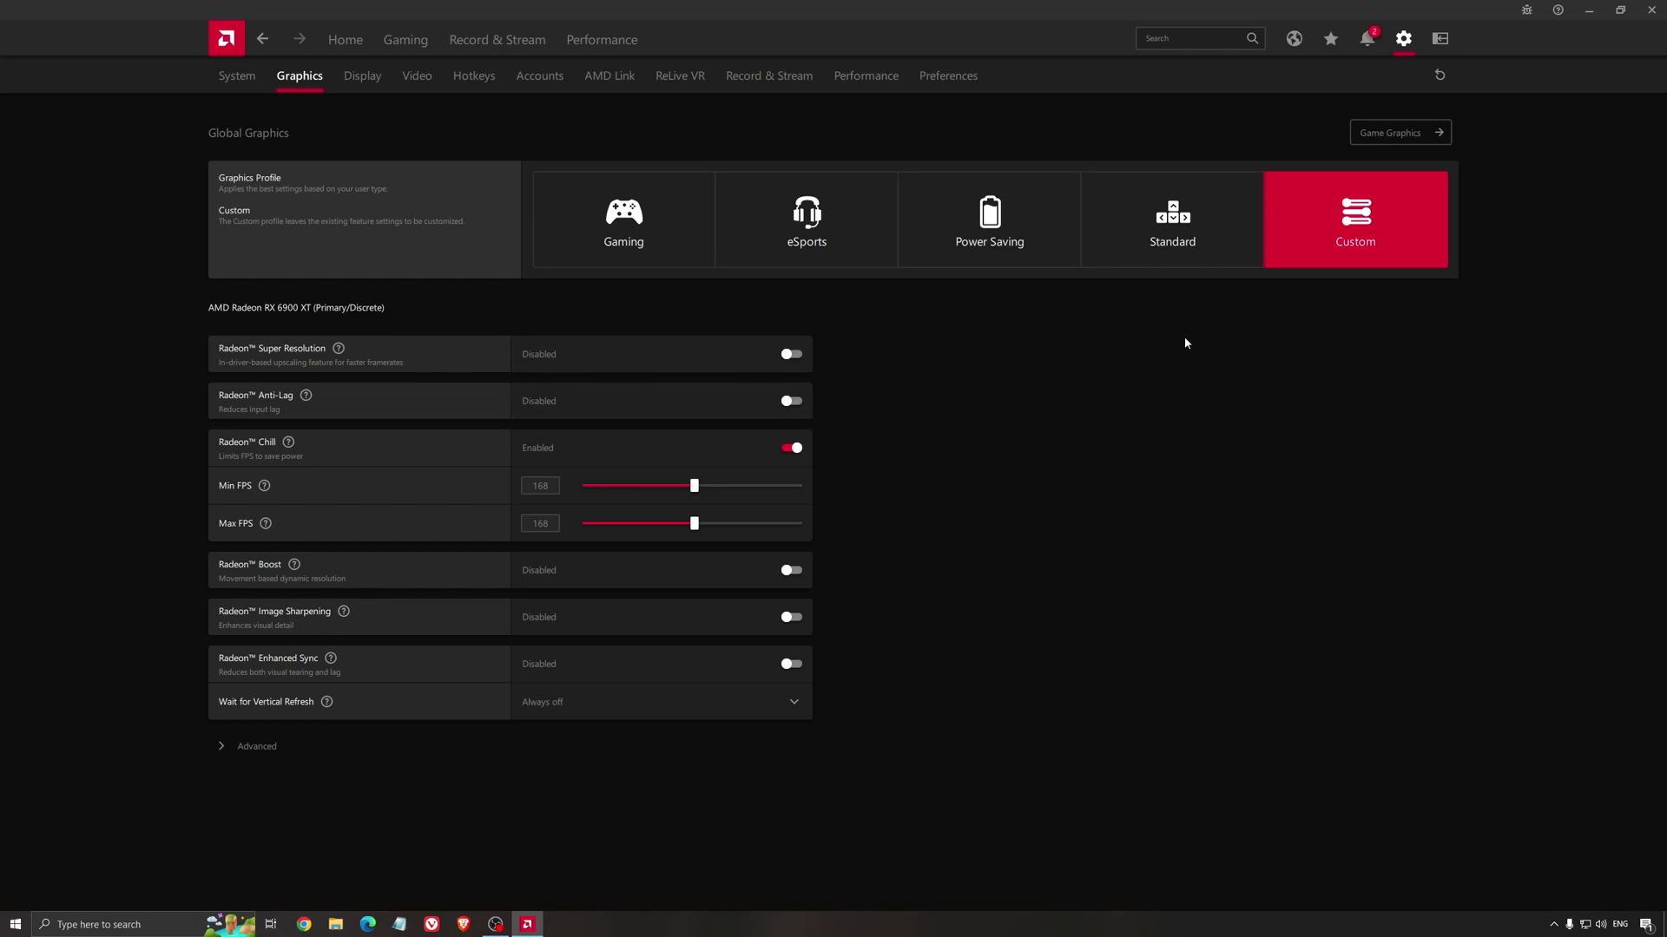
left_click(1650, 10)
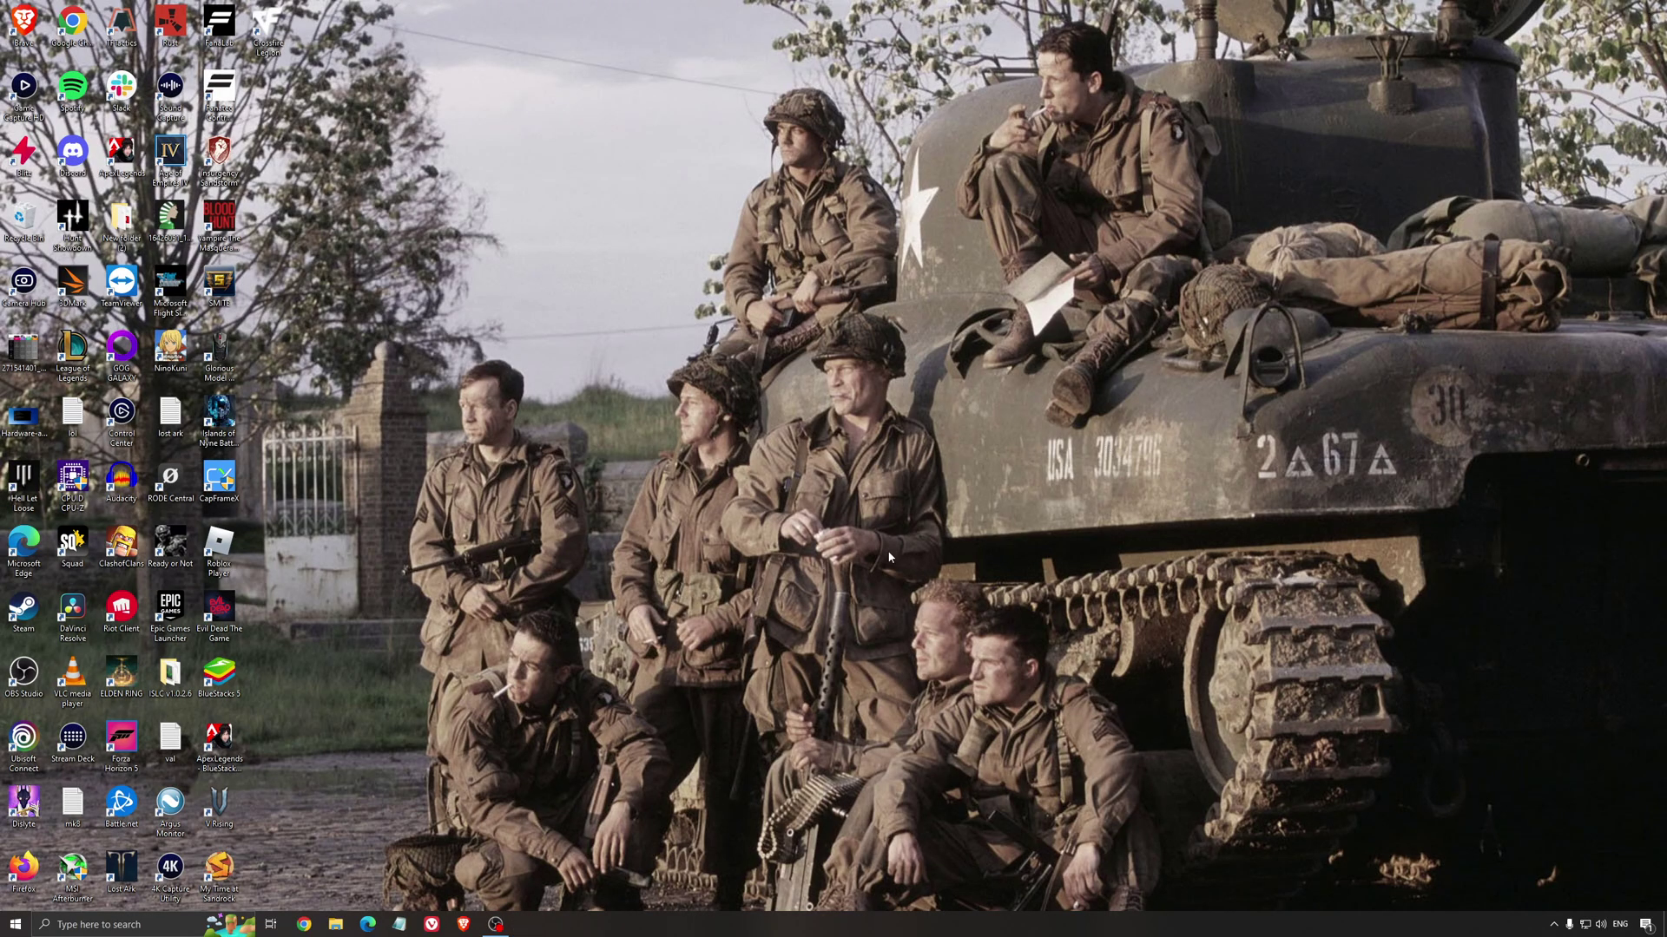
Open the Windows power plan settings, review the available plans in Power Options, and close the window.
left_click(160, 926)
type("epic")
key("Return")
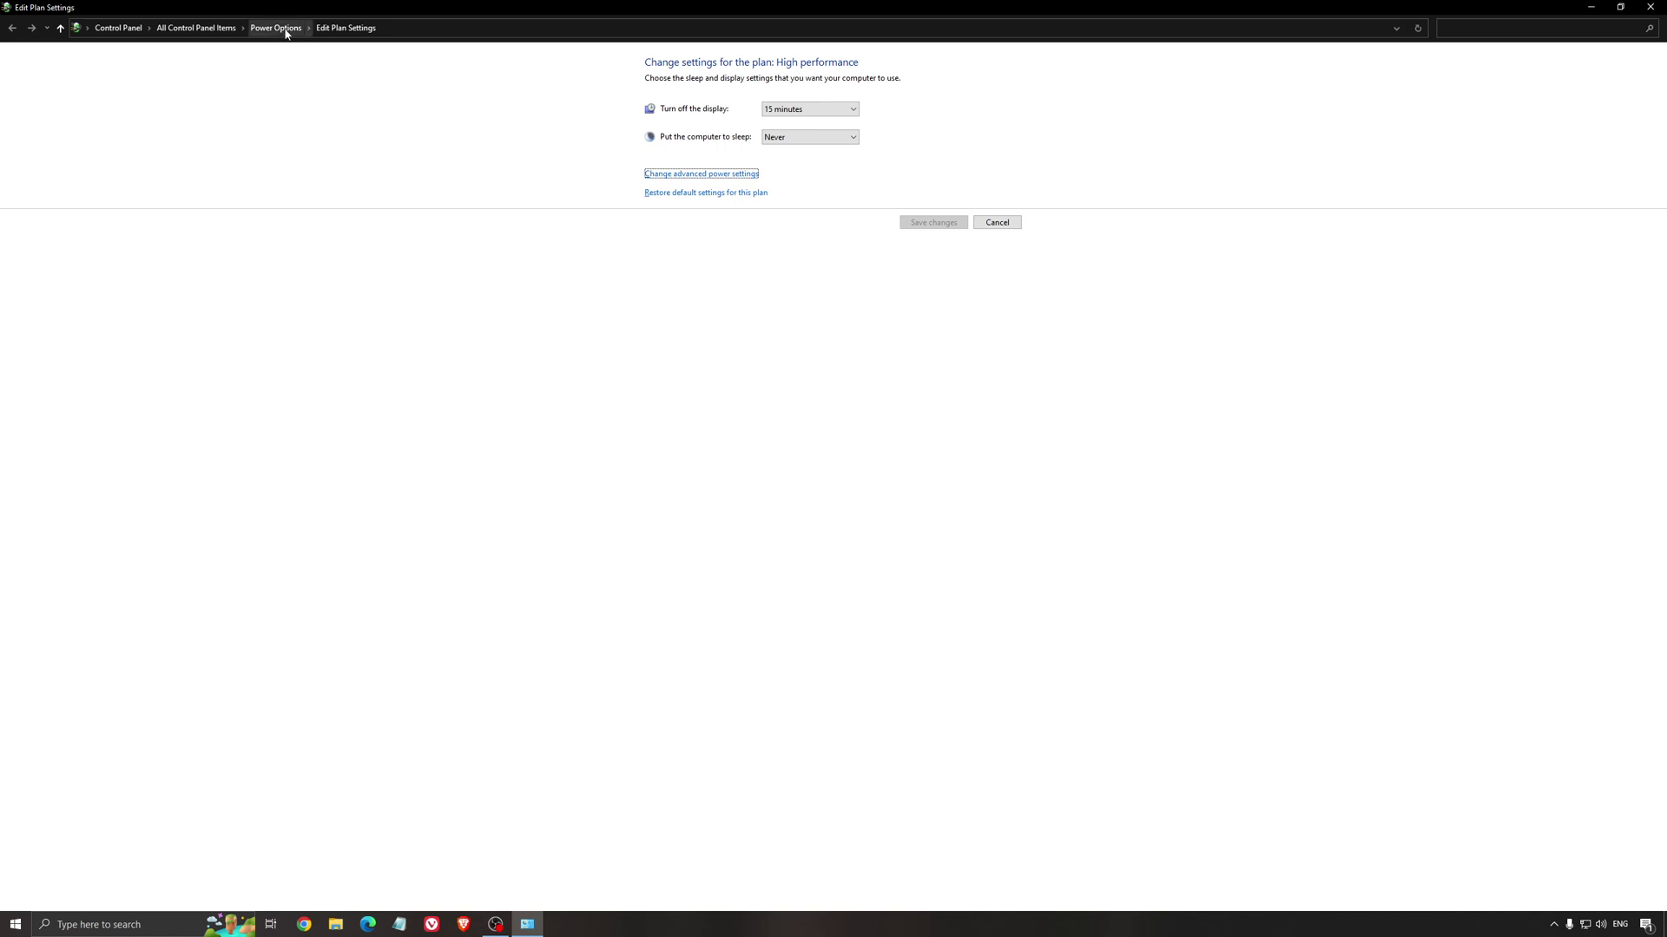
left_click(286, 31)
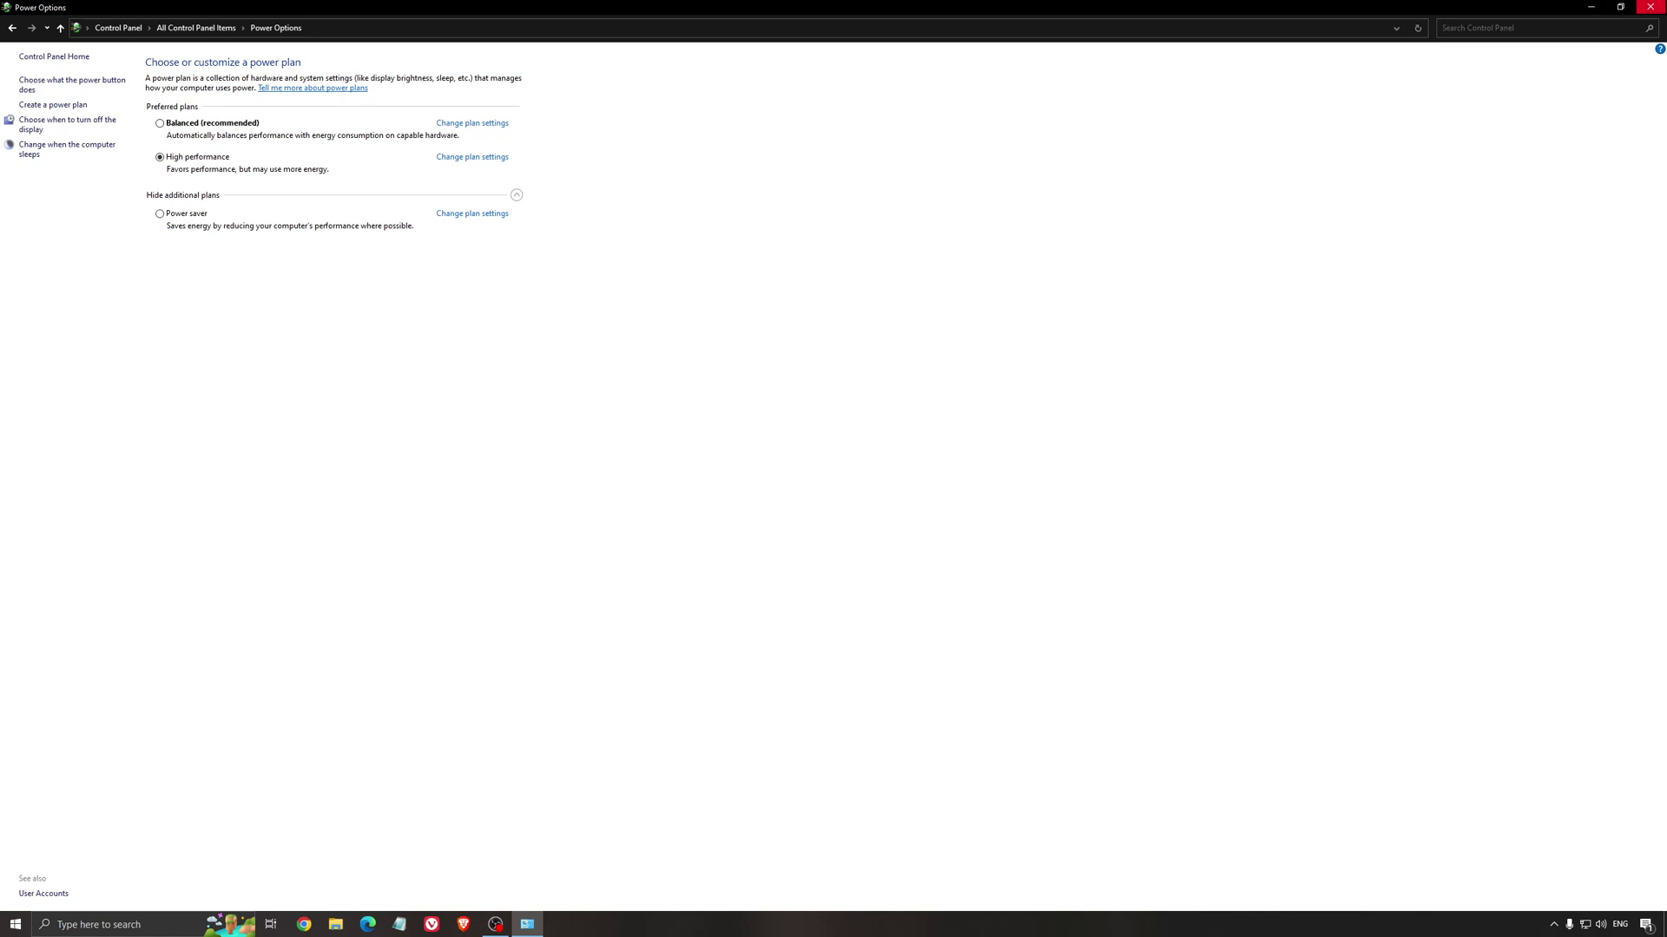
left_click(1660, 5)
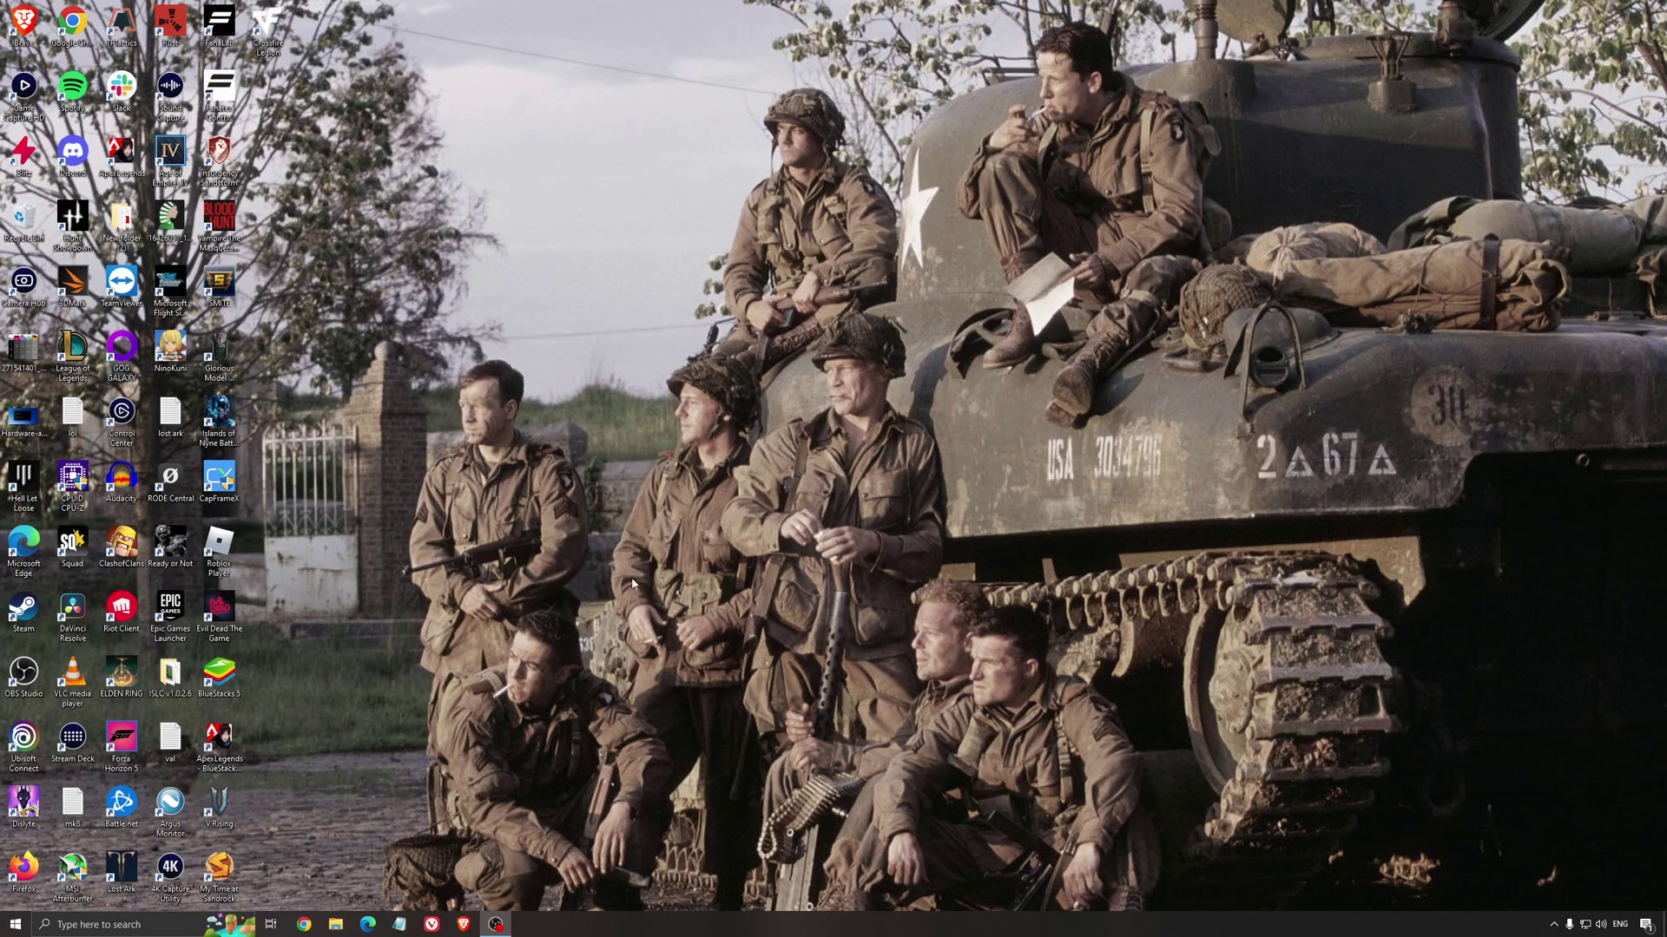
Launch the Intelligent standby list cleaner application from the ISLC v1.0.2.6 folder on the desktop.
double_click(171, 673)
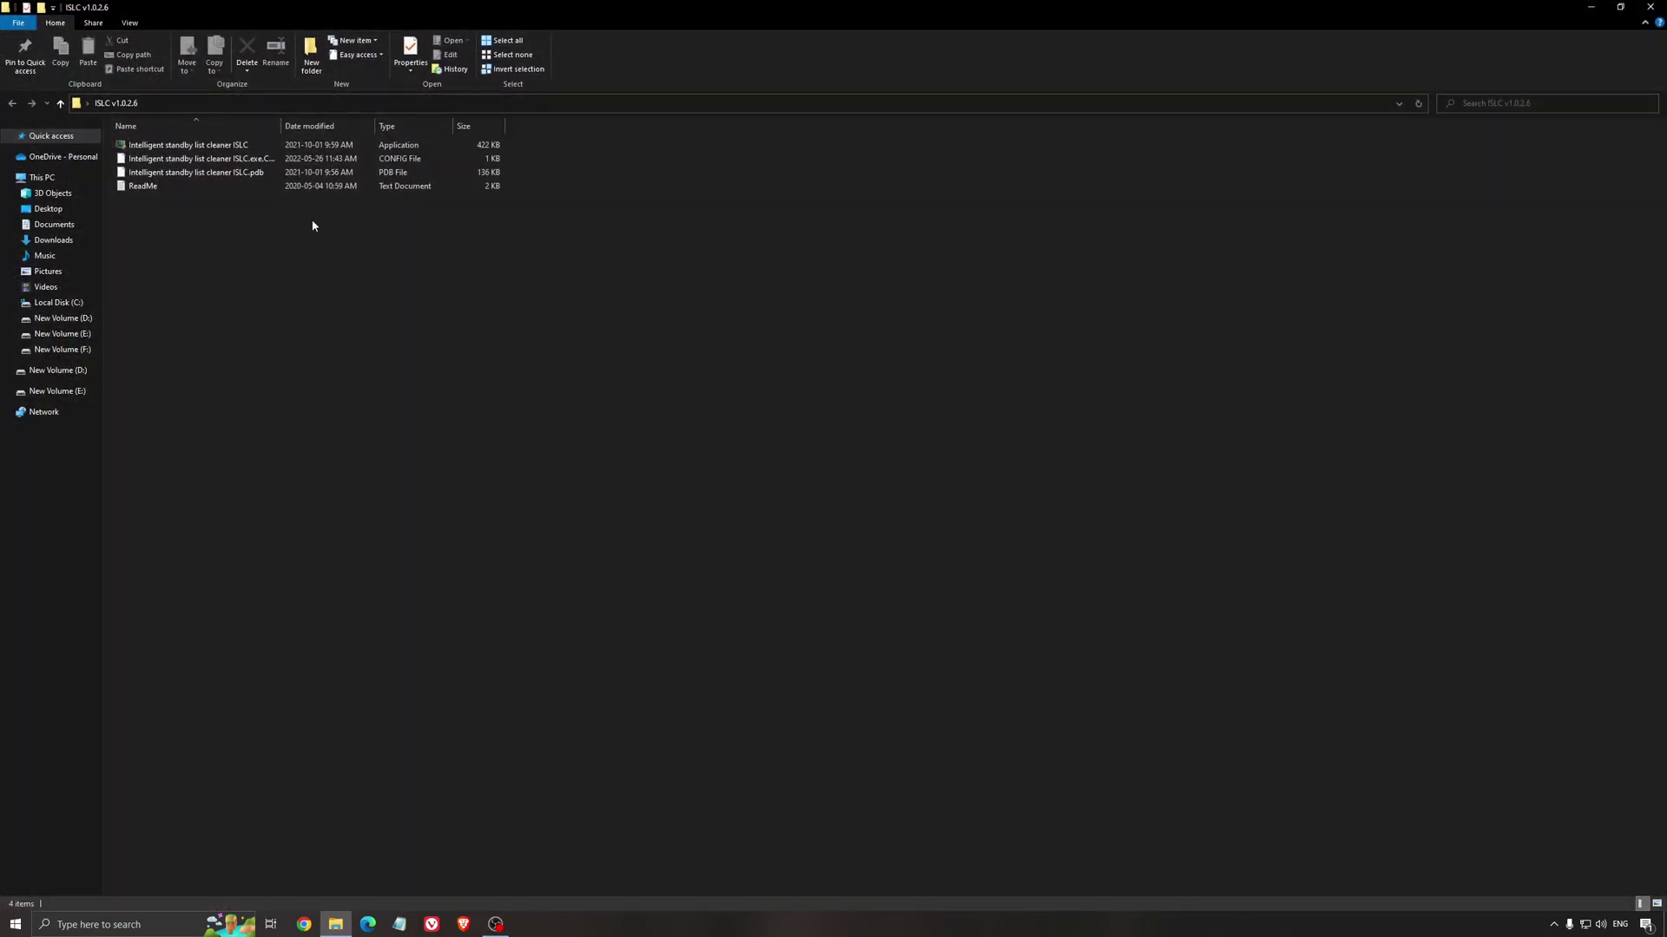
left_click(231, 146)
double_click(231, 145)
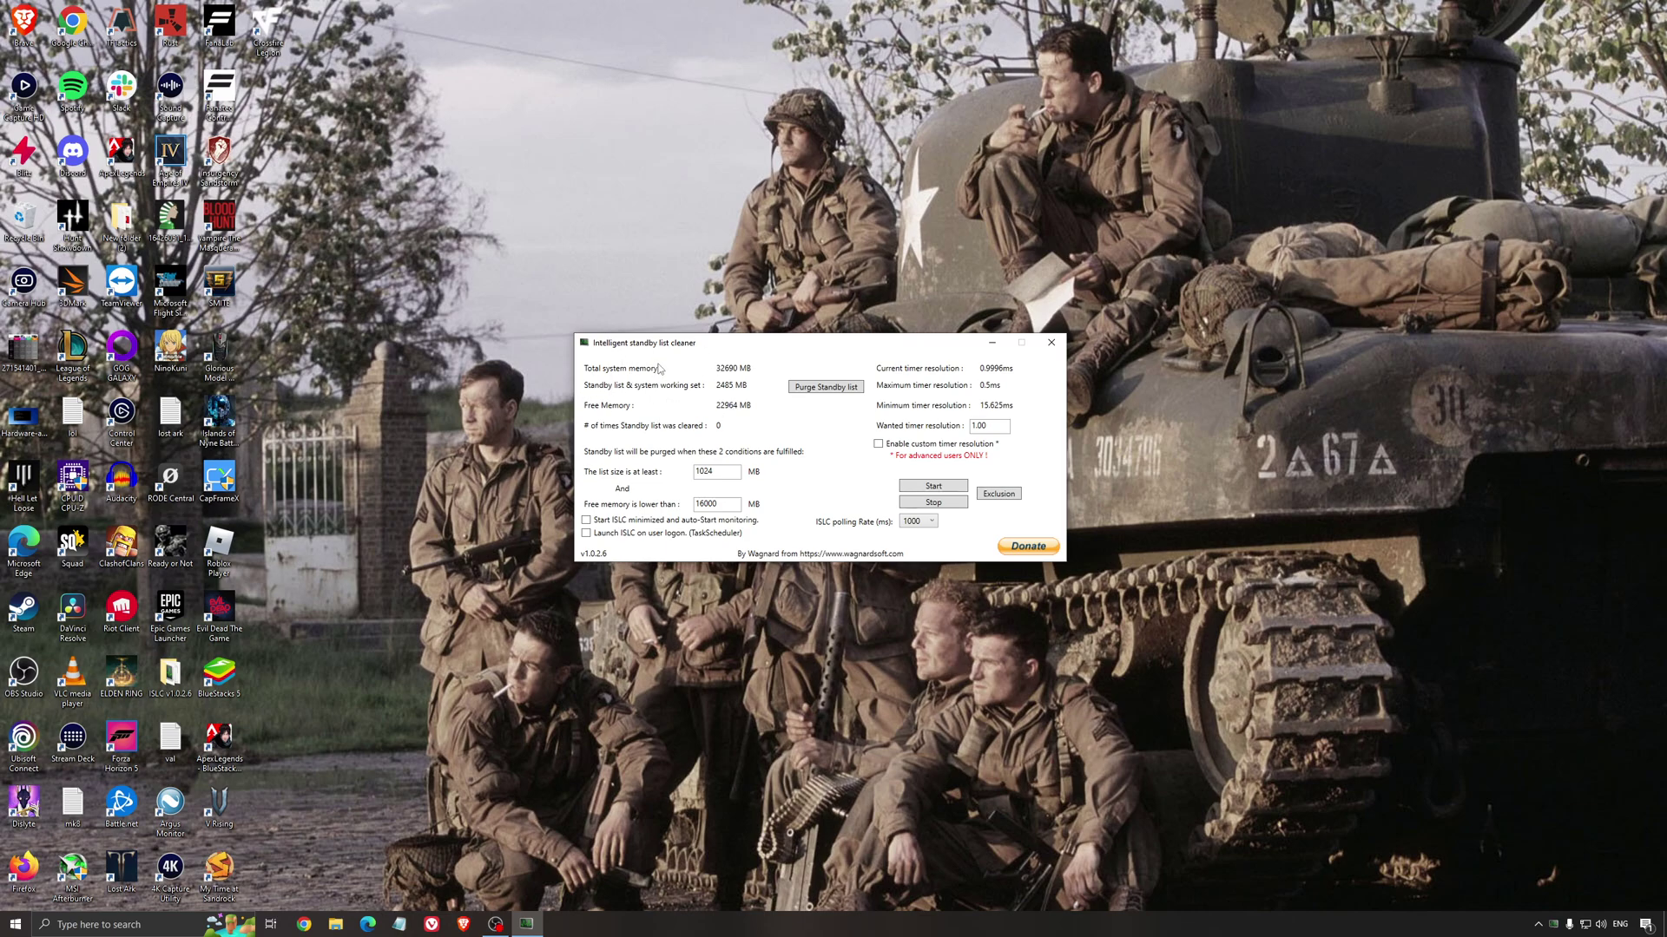
Start automatic standby list purging in Intelligent standby list cleaner and minimize its window.
left_click_drag(705, 354, 700, 363)
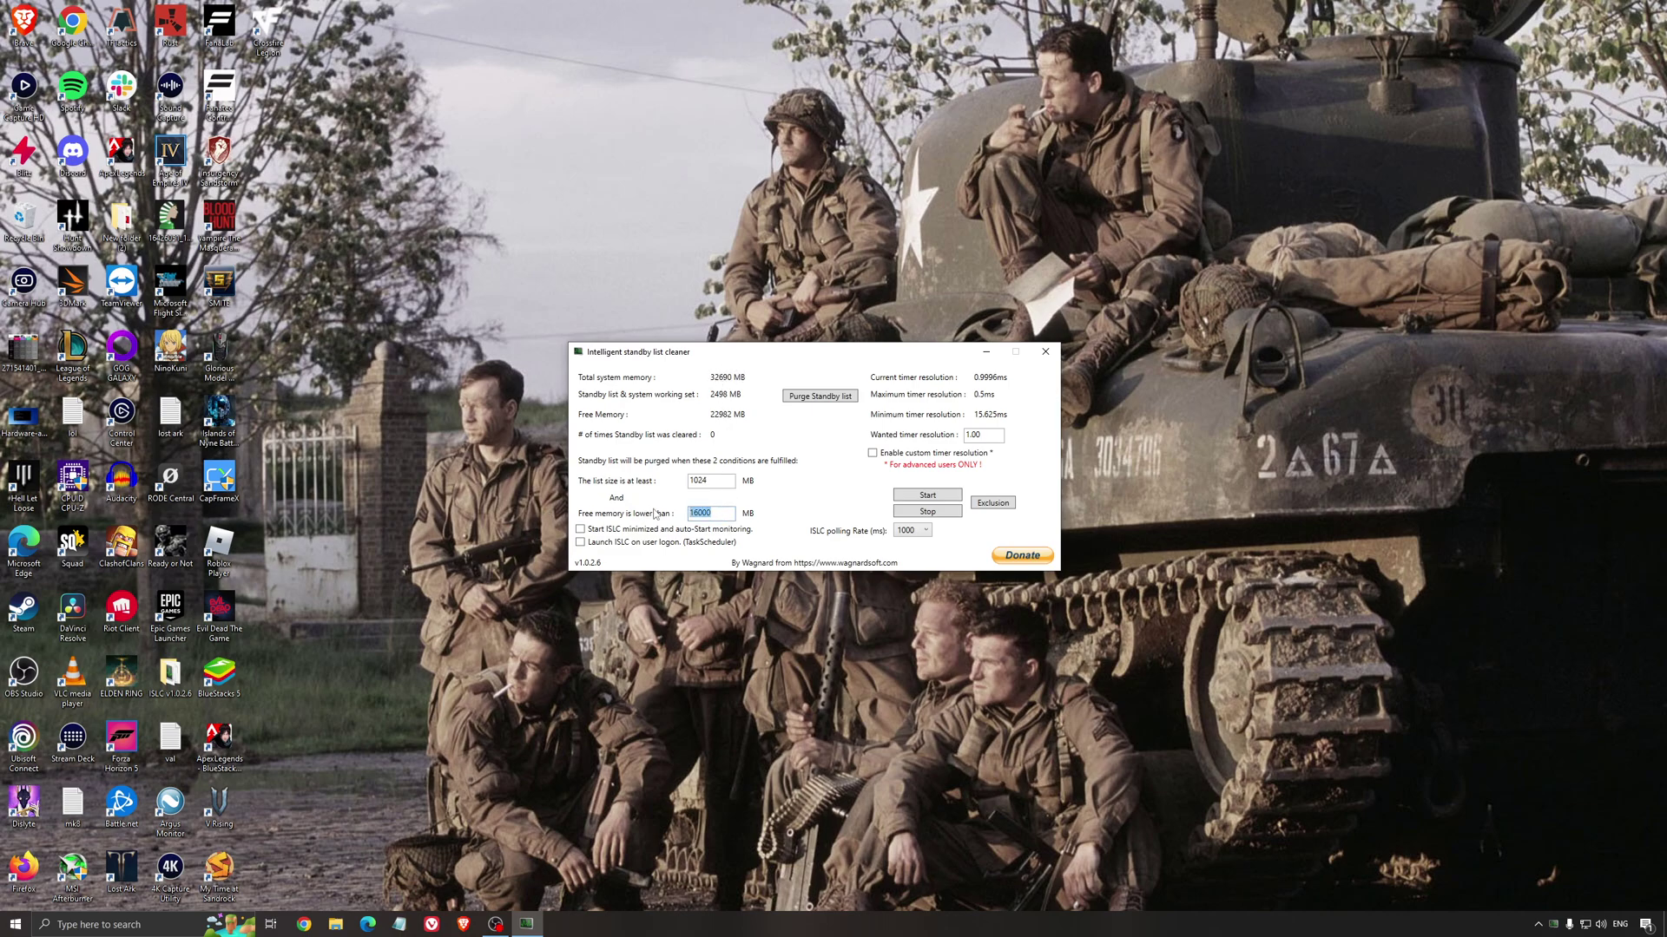
left_click(913, 493)
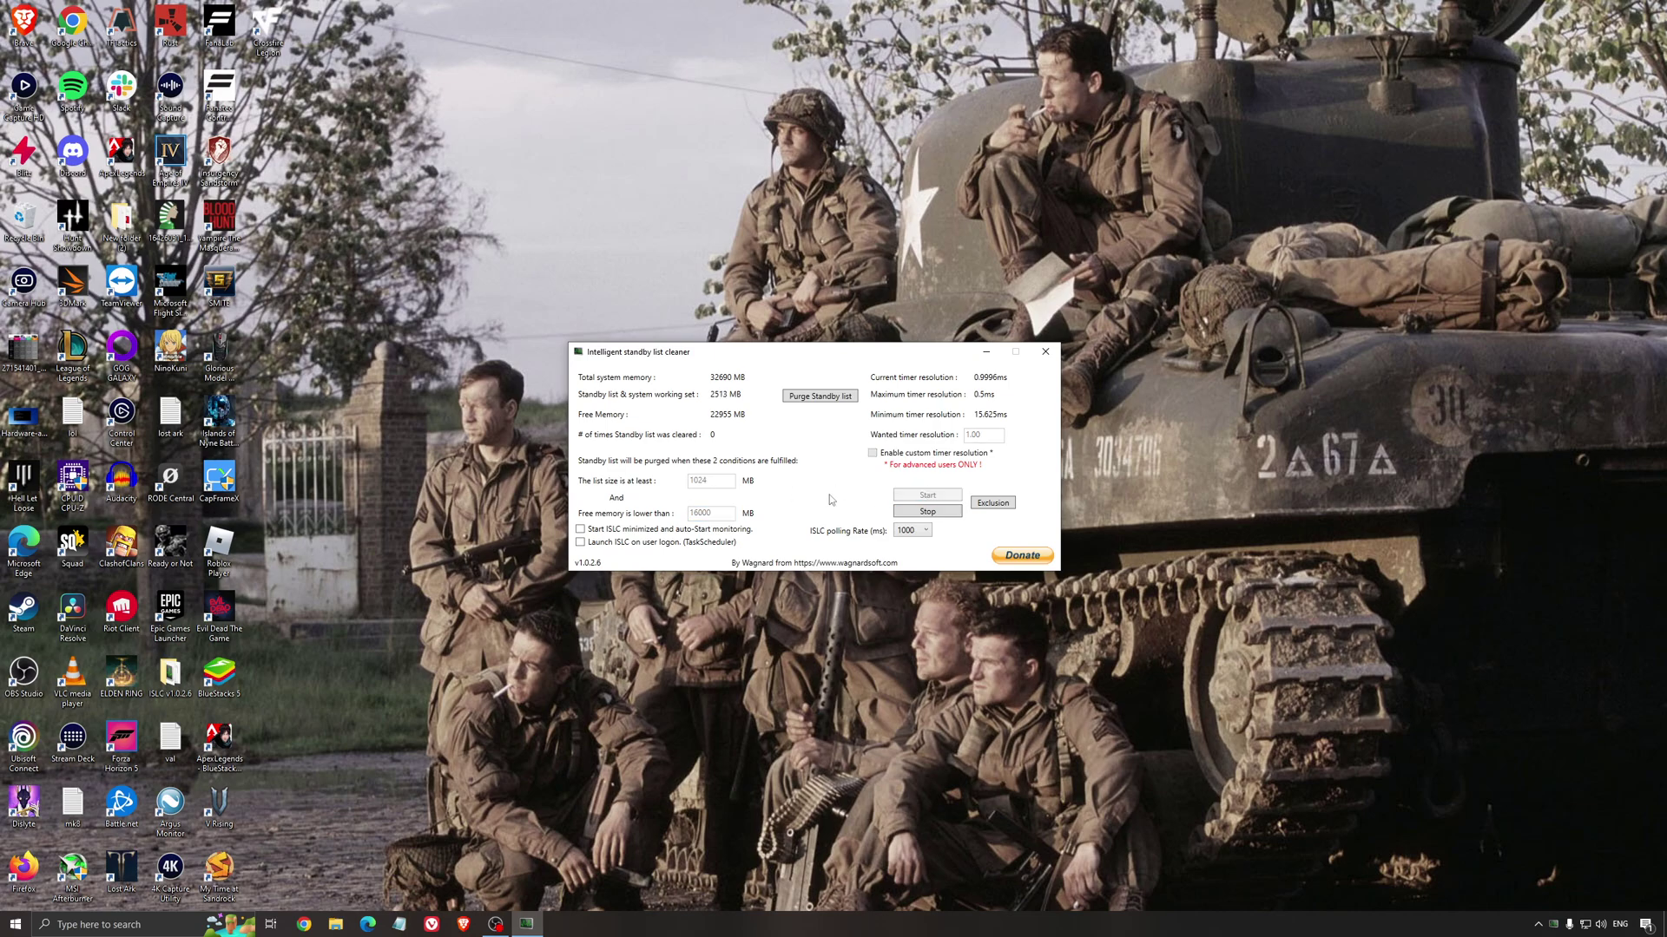
left_click_drag(883, 351, 940, 350)
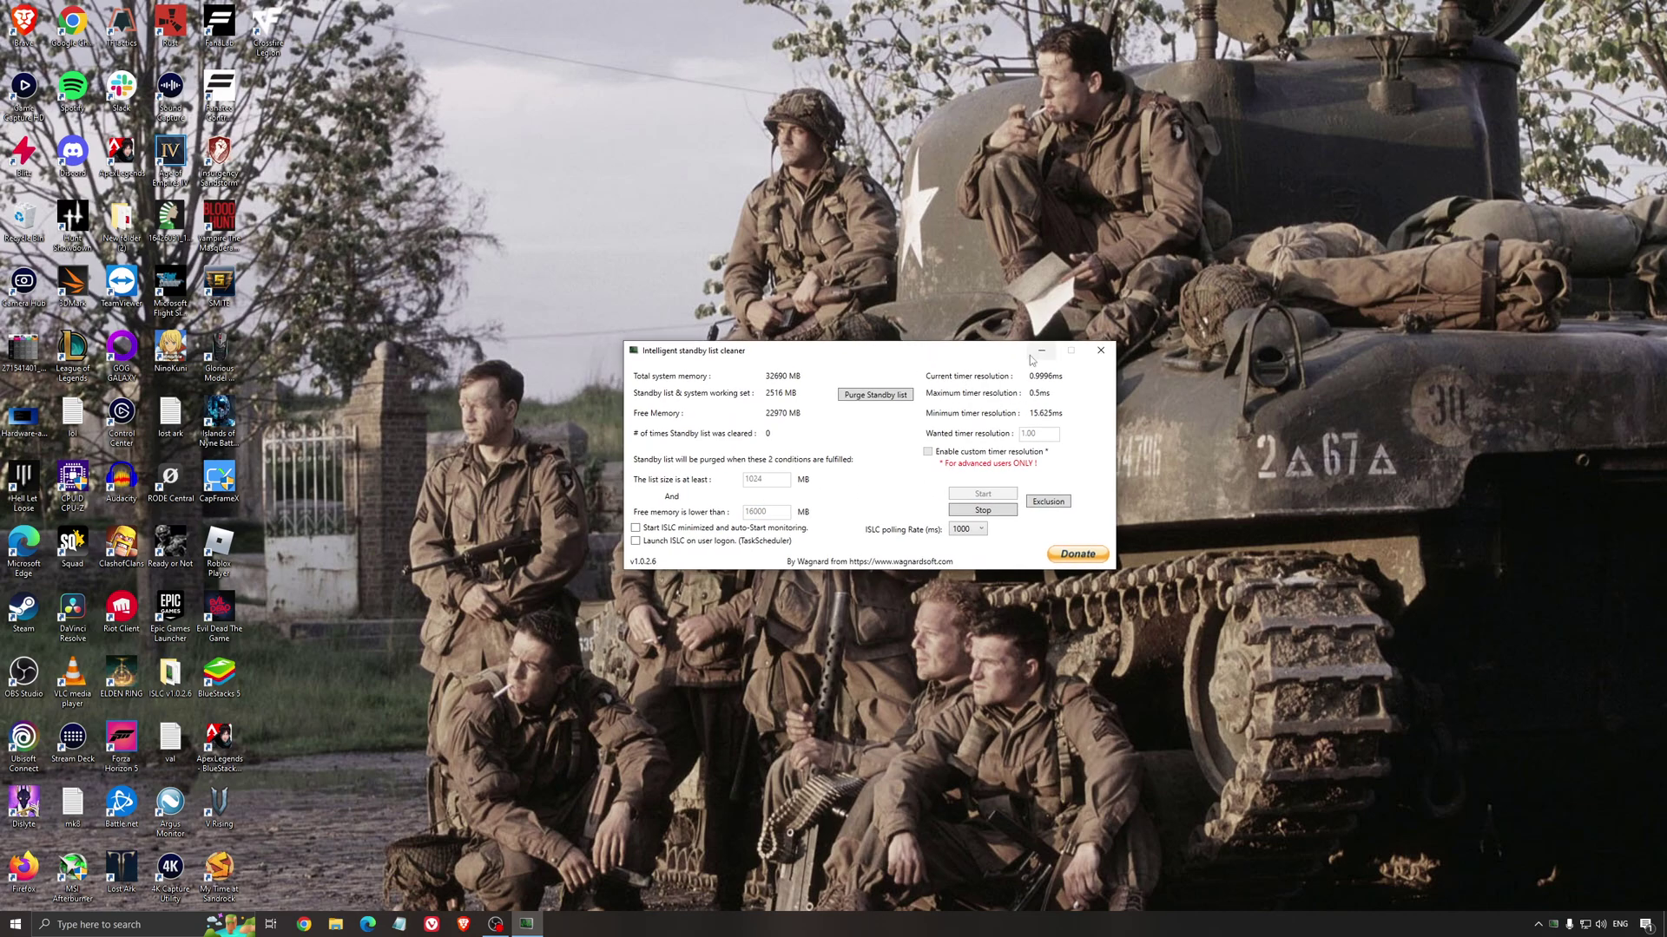
left_click(1041, 350)
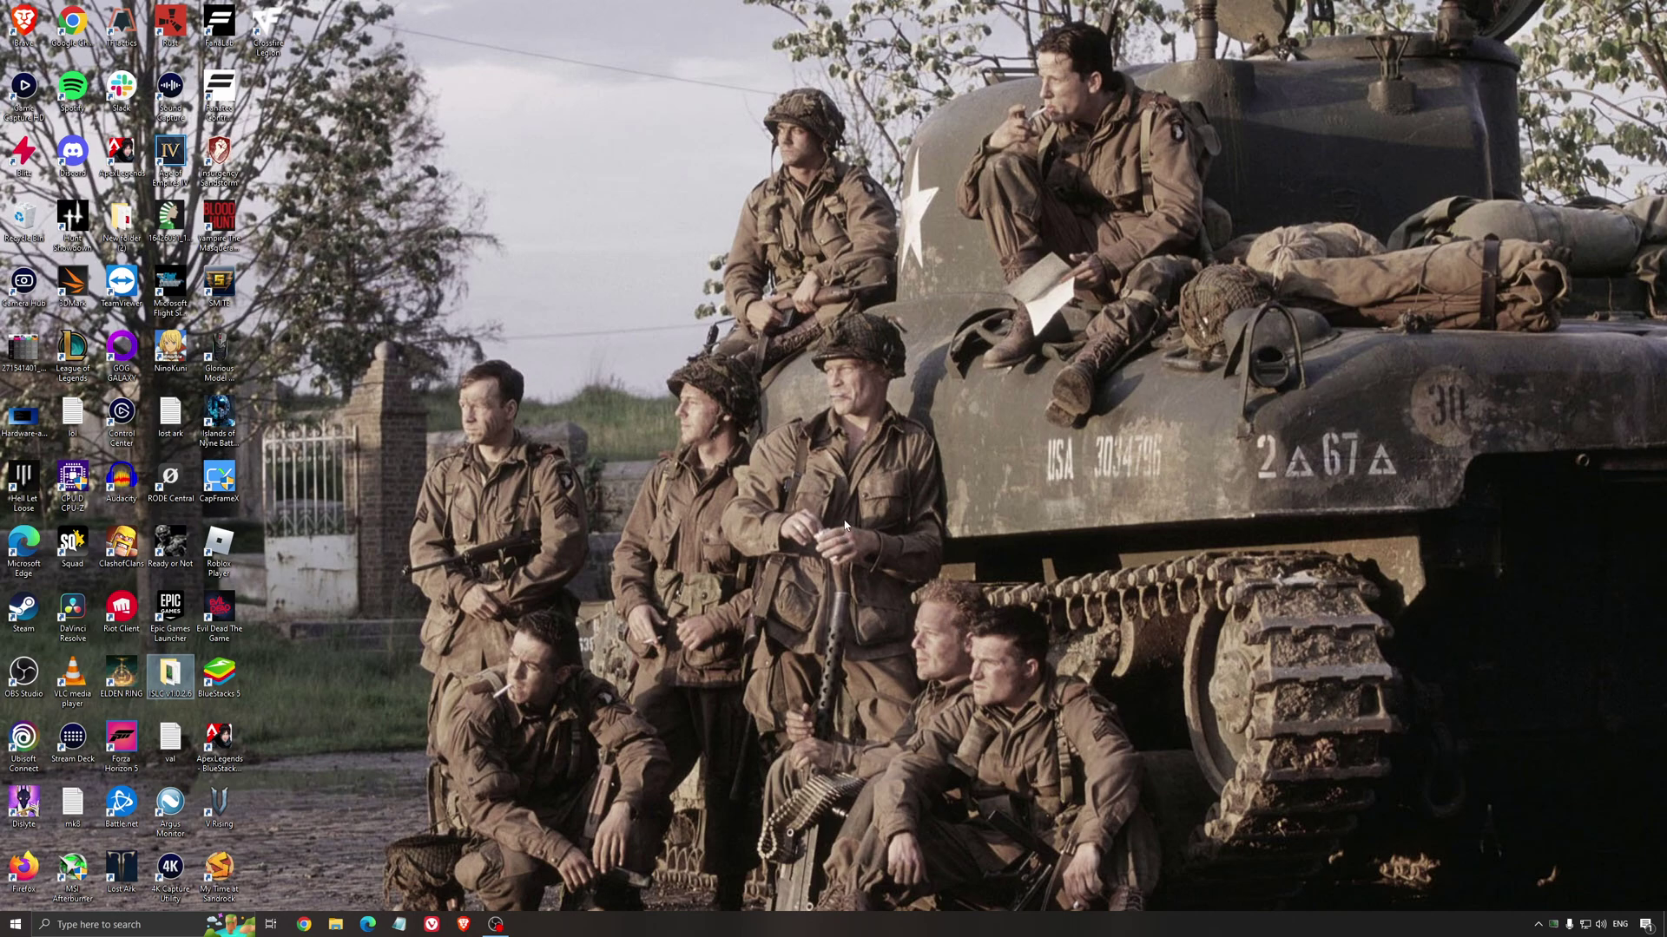
left_click(808, 482)
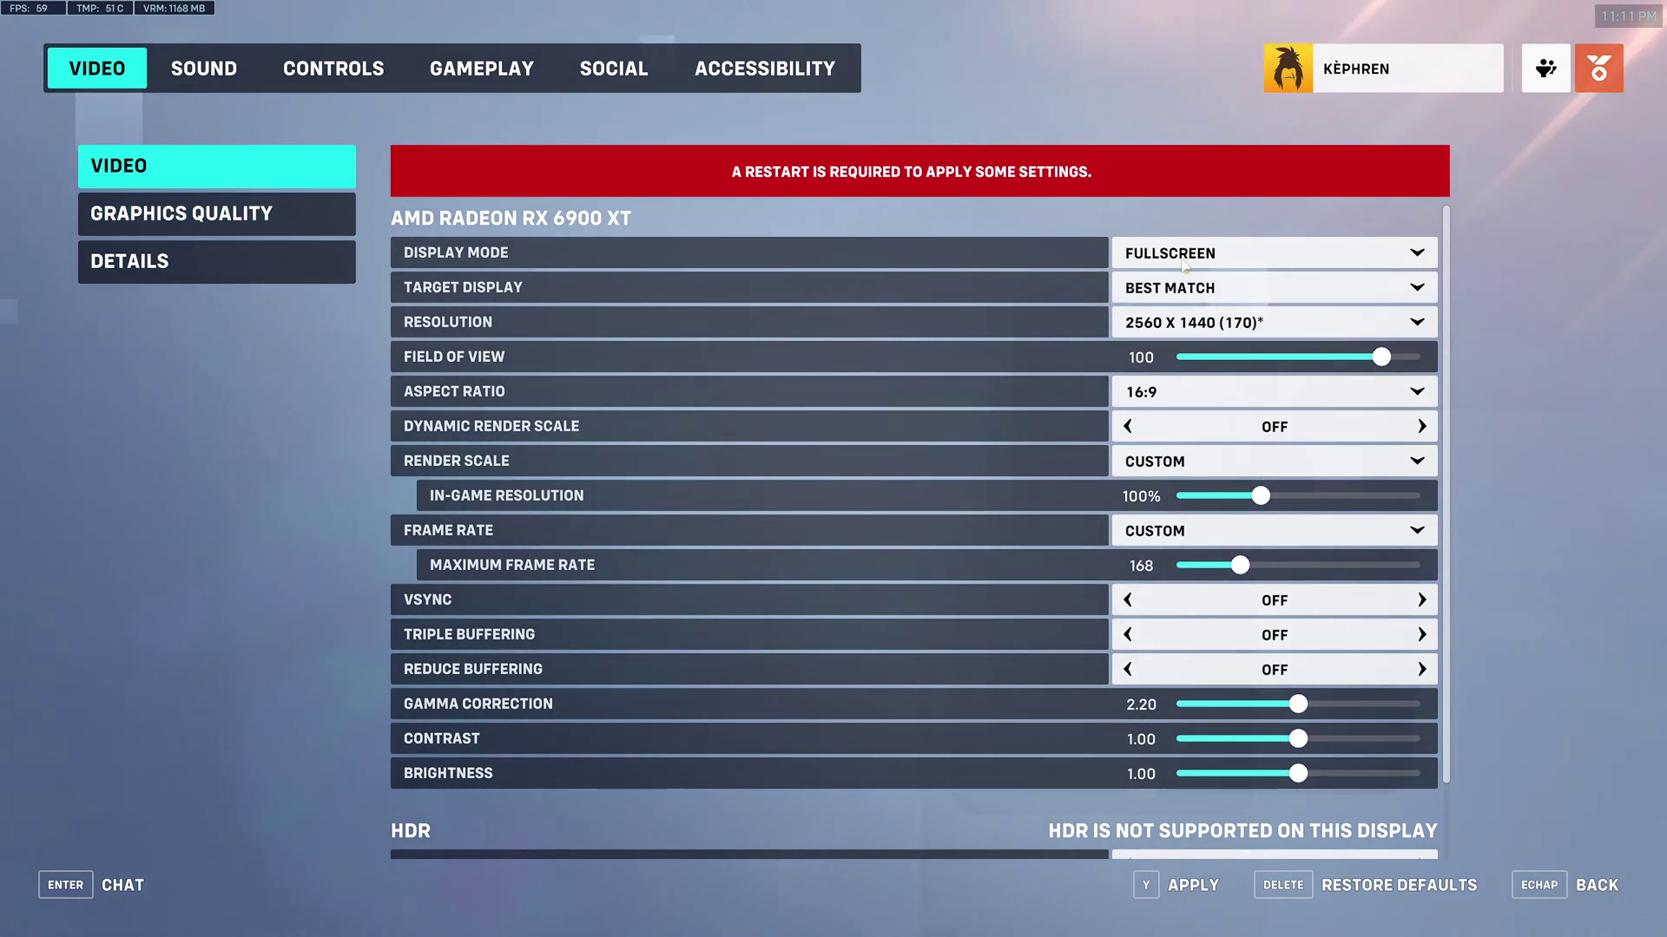
In the game's video settings, choose Fullscreen display mode, keep Best Match as target display, and select the 2560 x 1440 (170) resolution.
left_click(1210, 254)
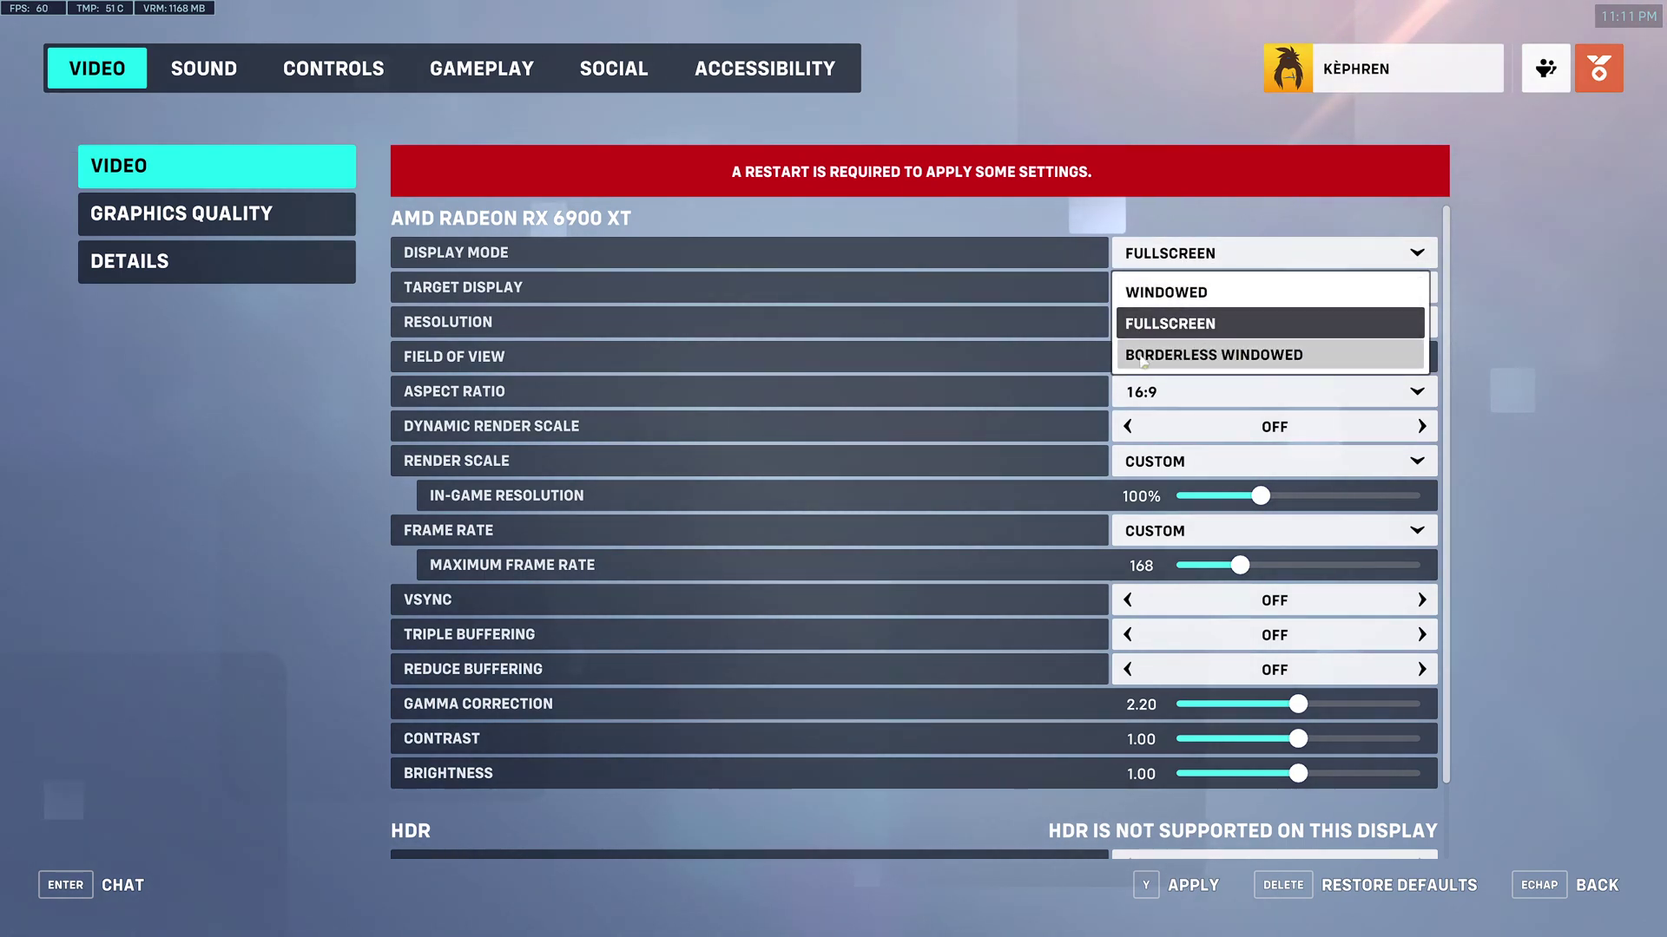
left_click(1376, 328)
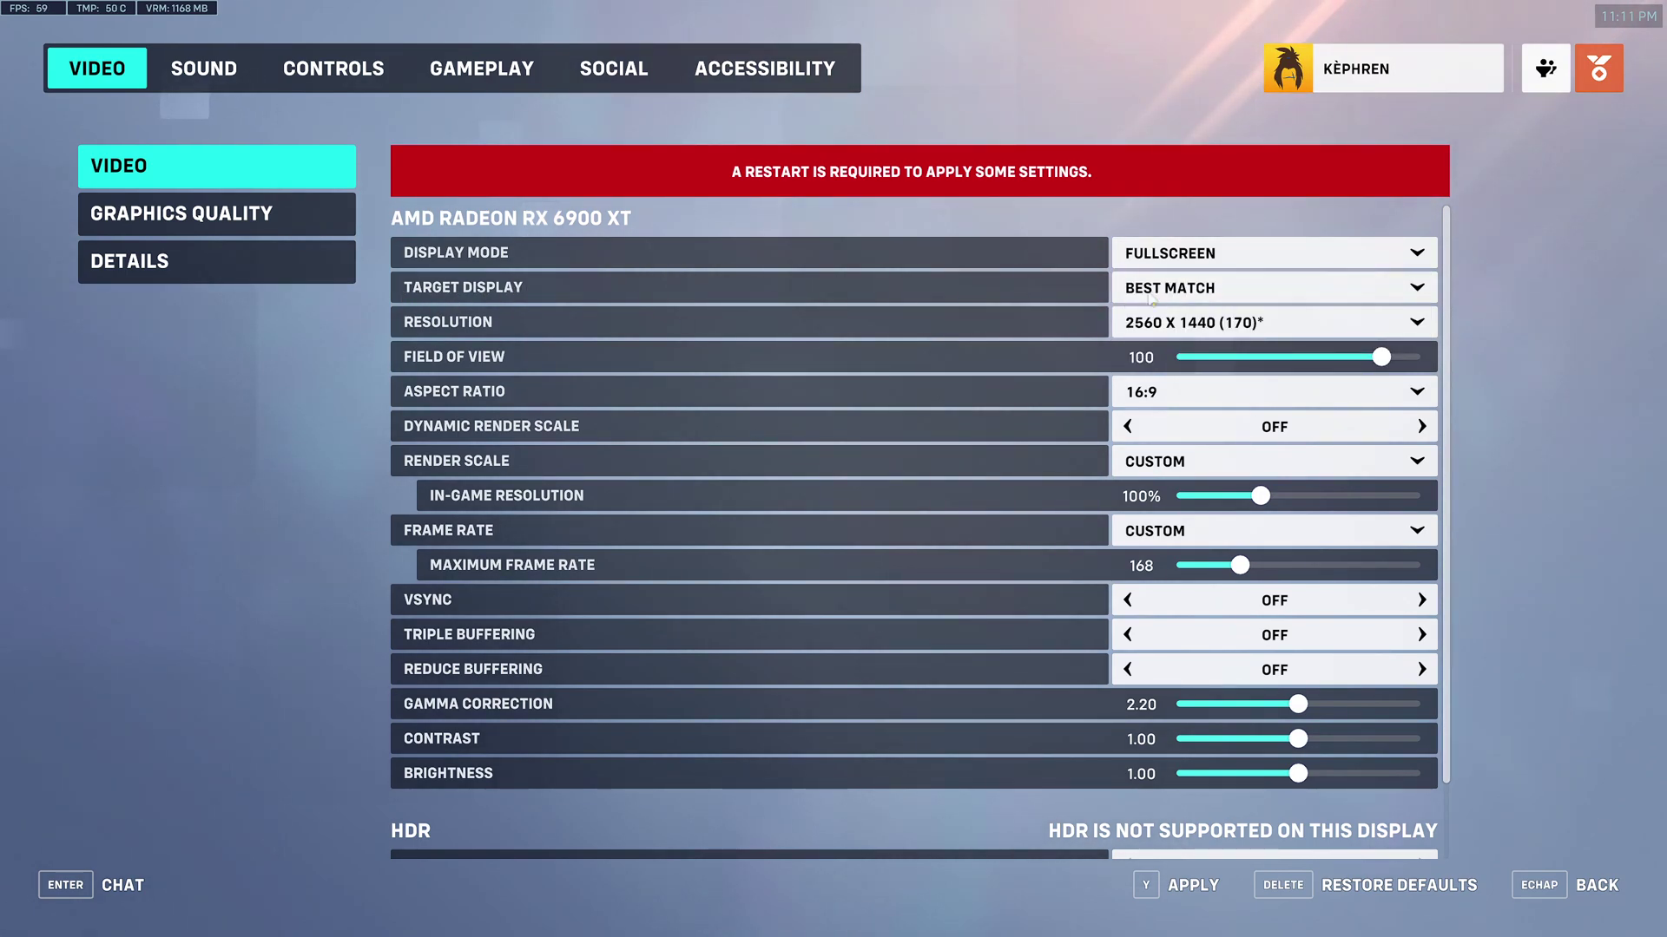
left_click(1225, 300)
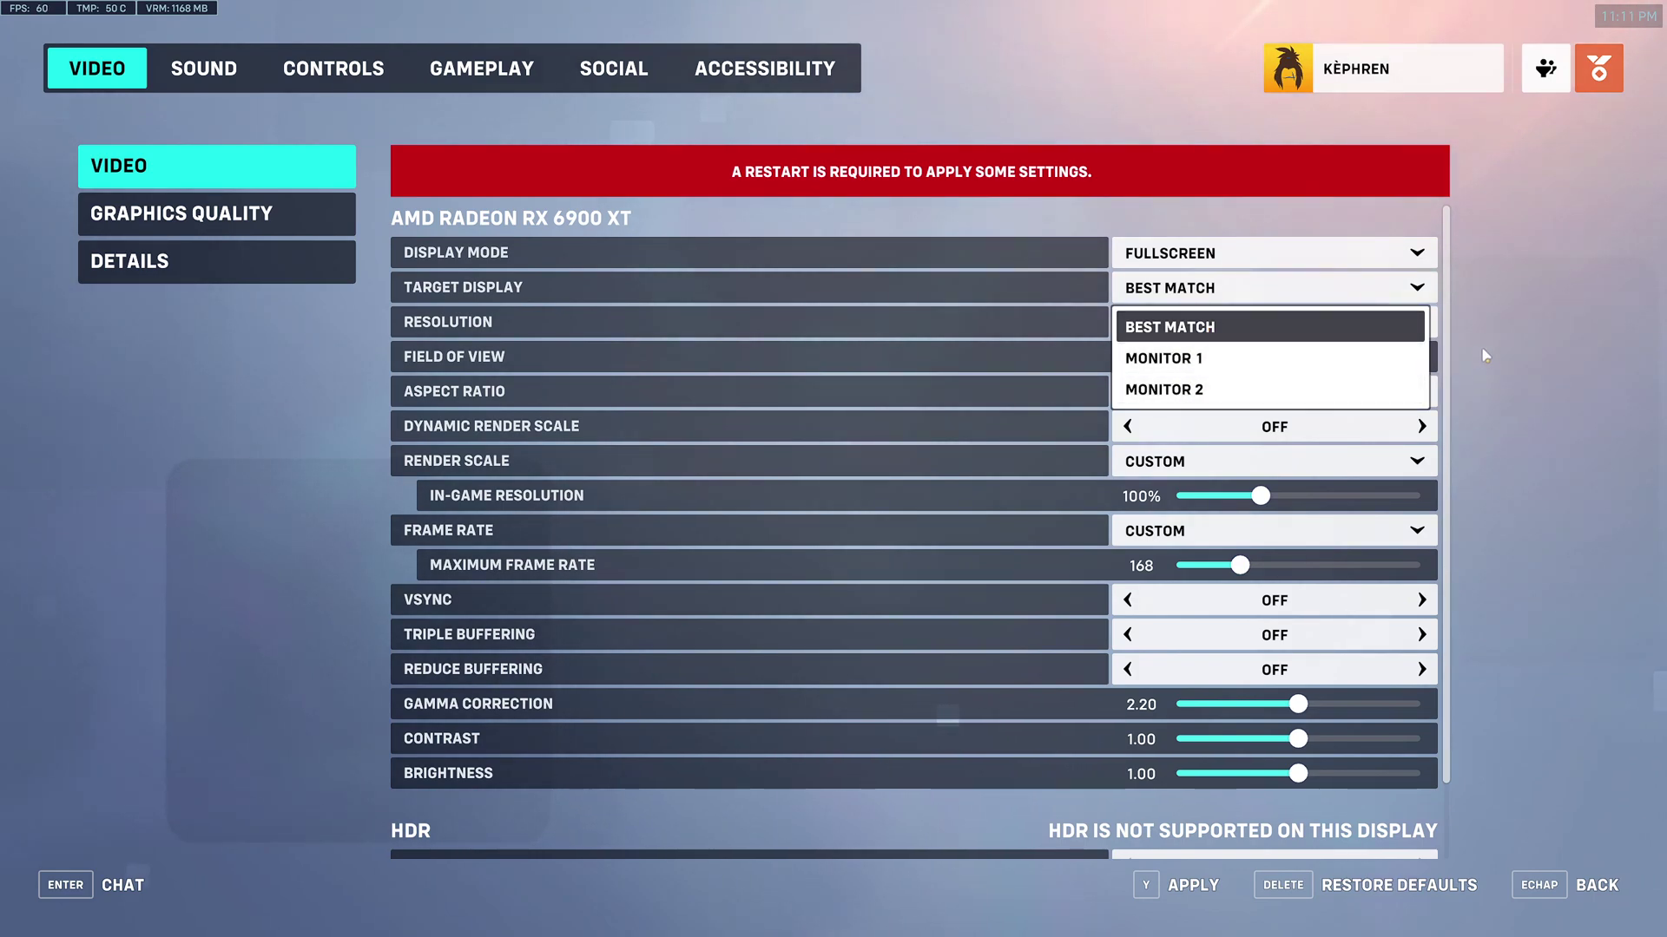
left_click(1235, 298)
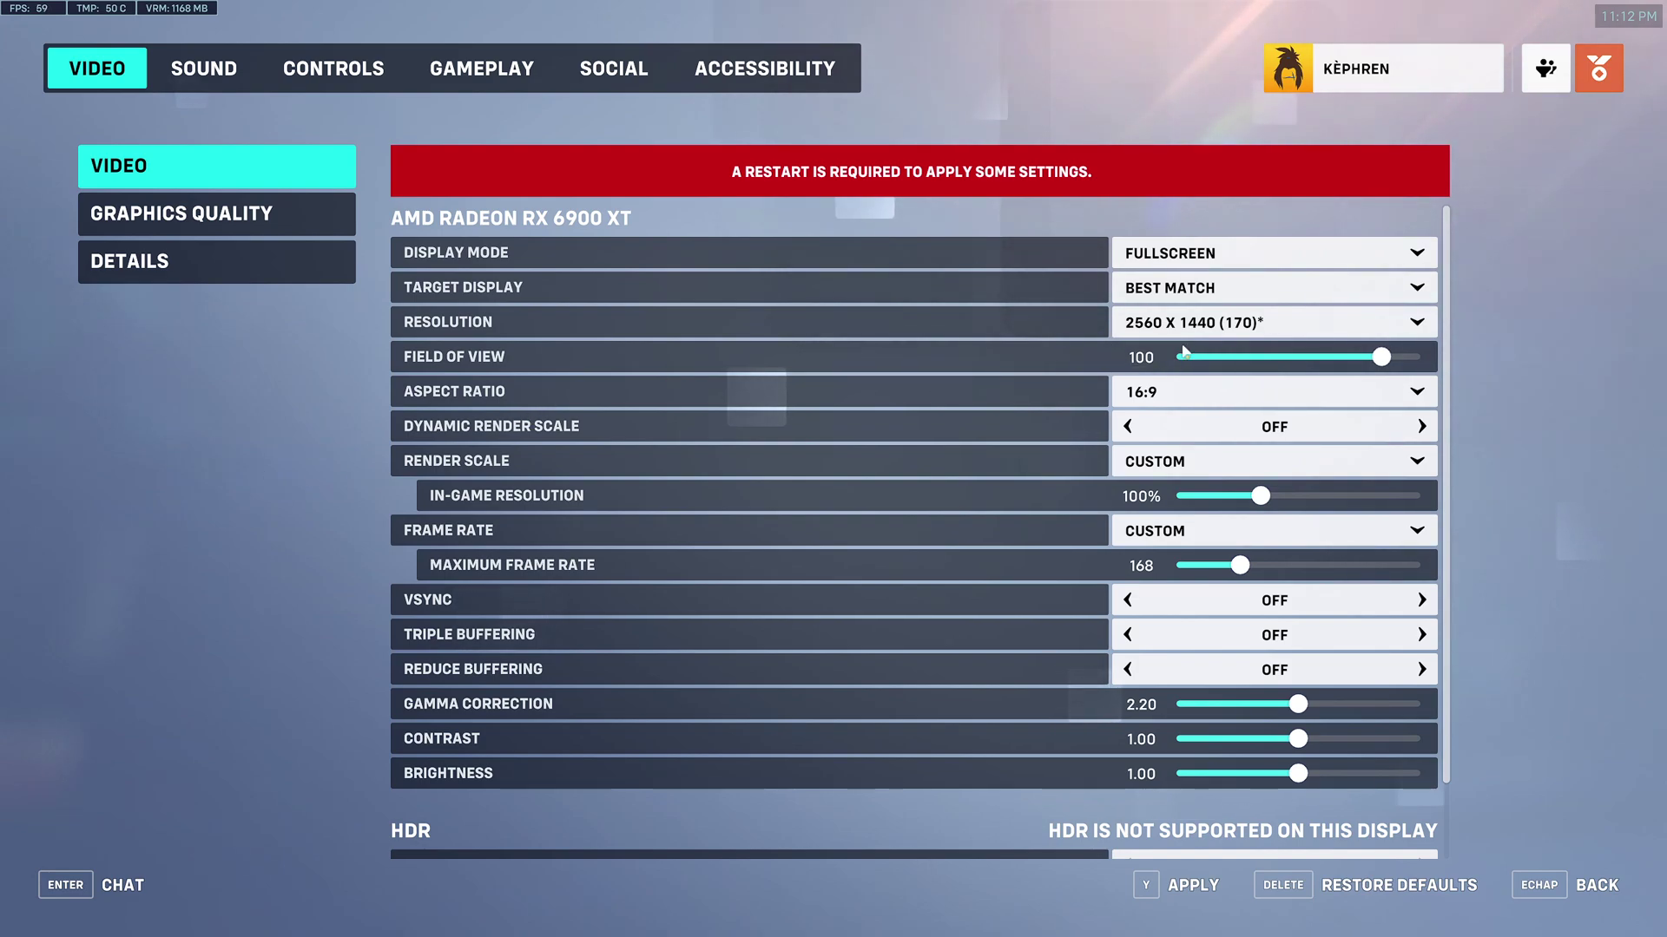
left_click(1267, 323)
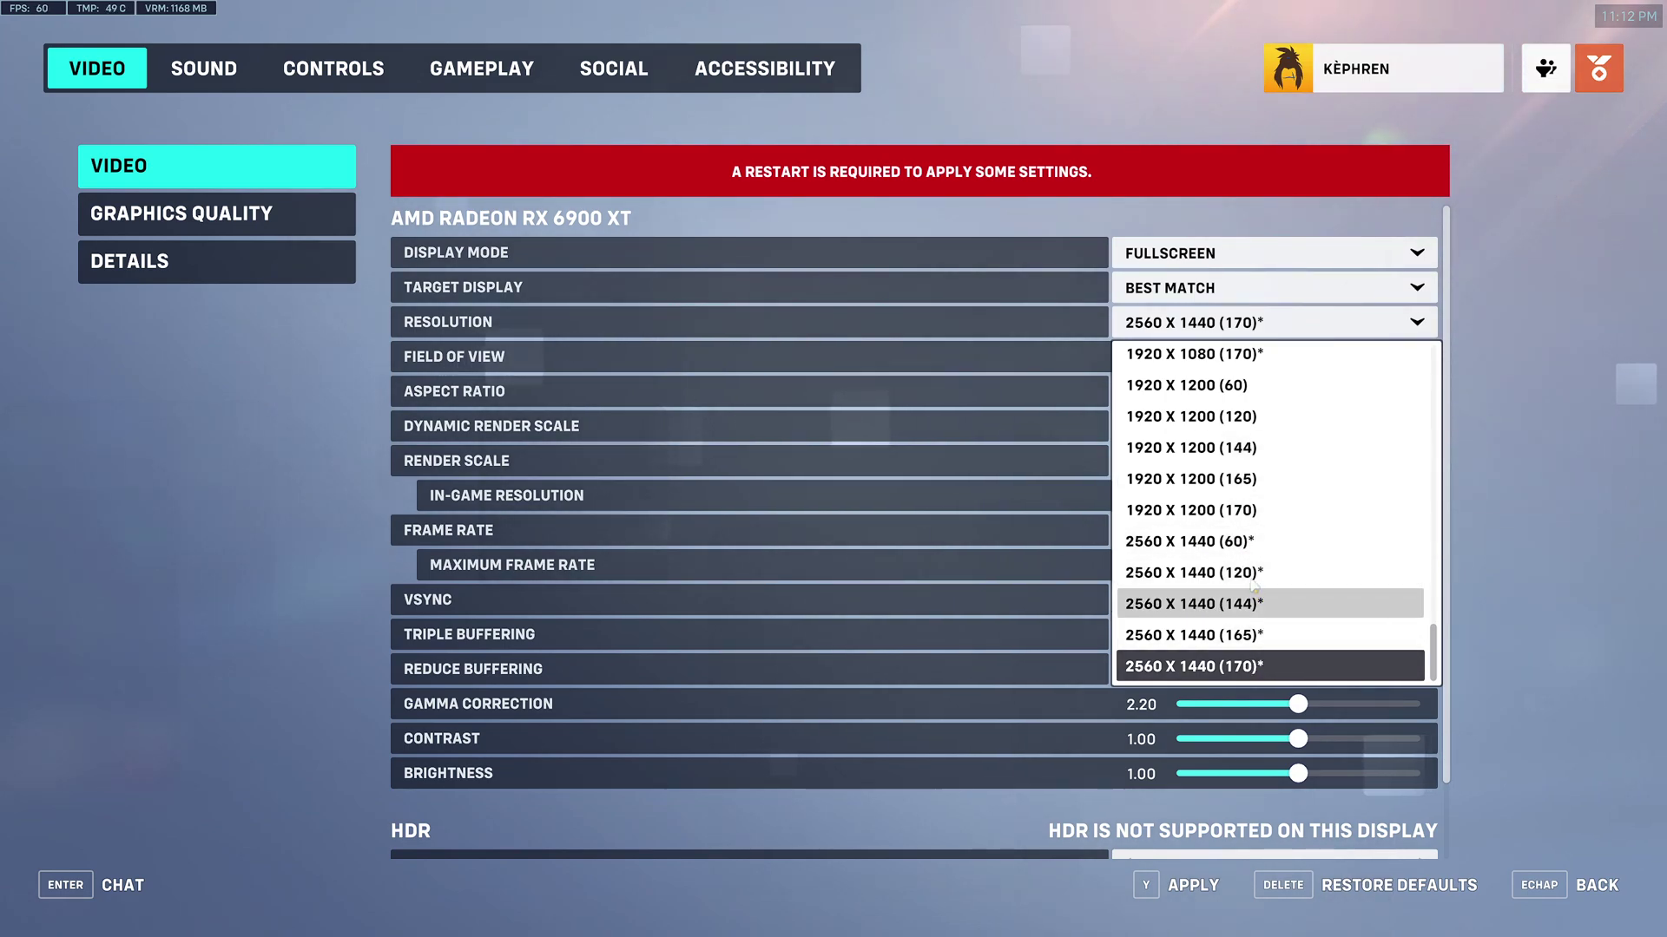
left_click(1253, 672)
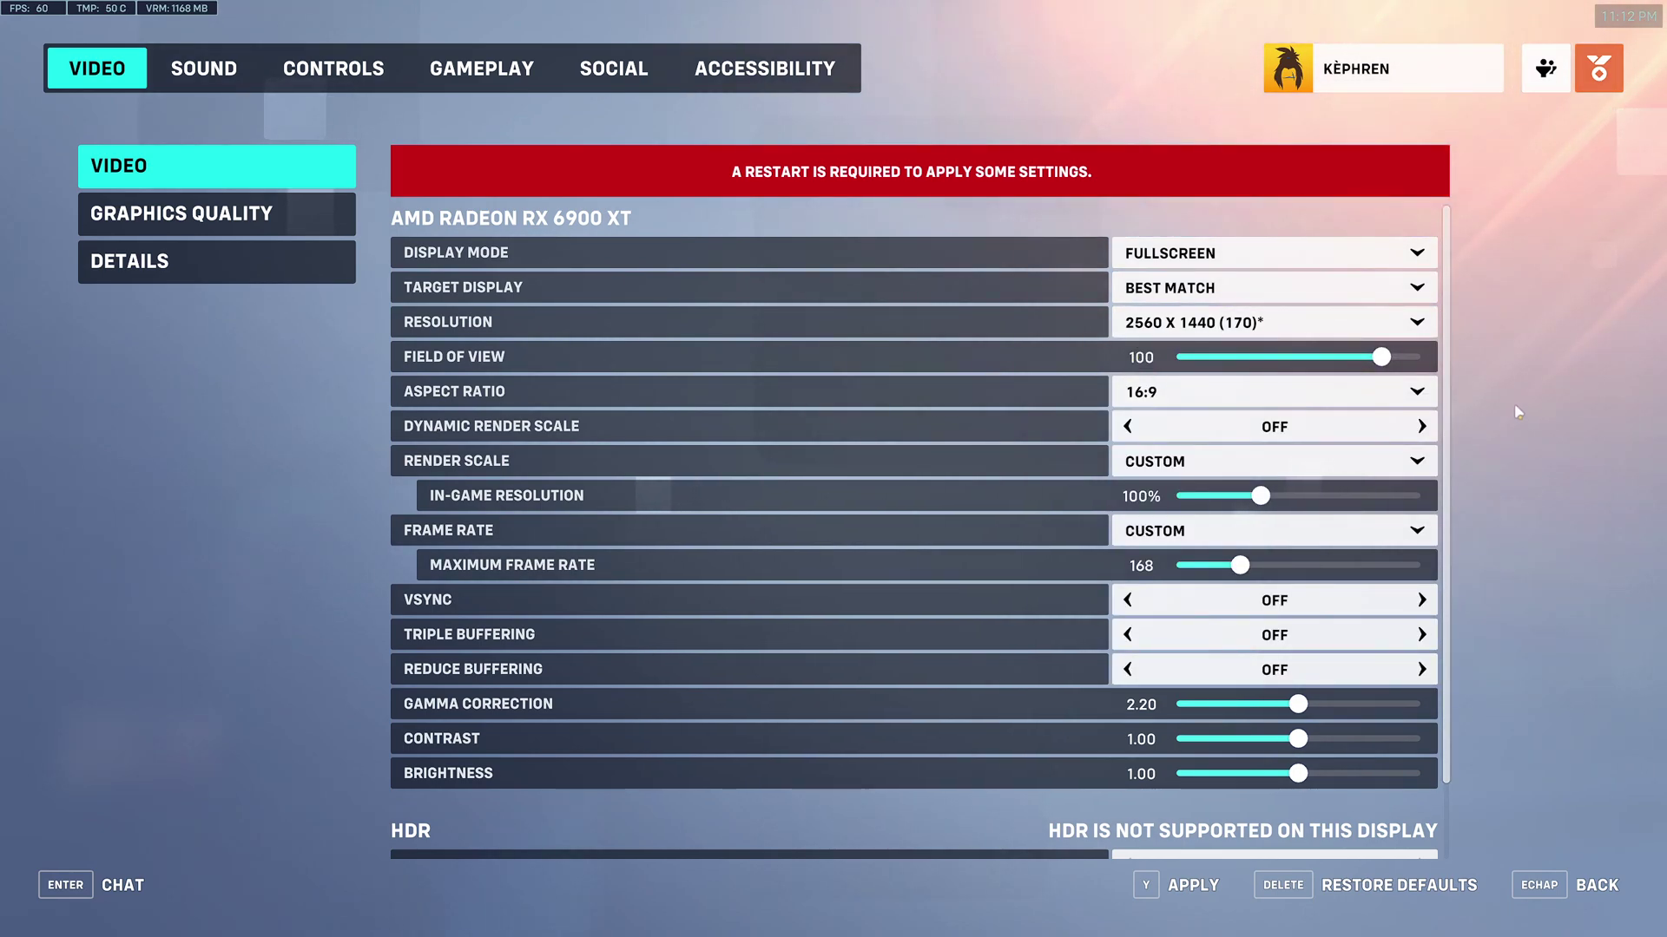